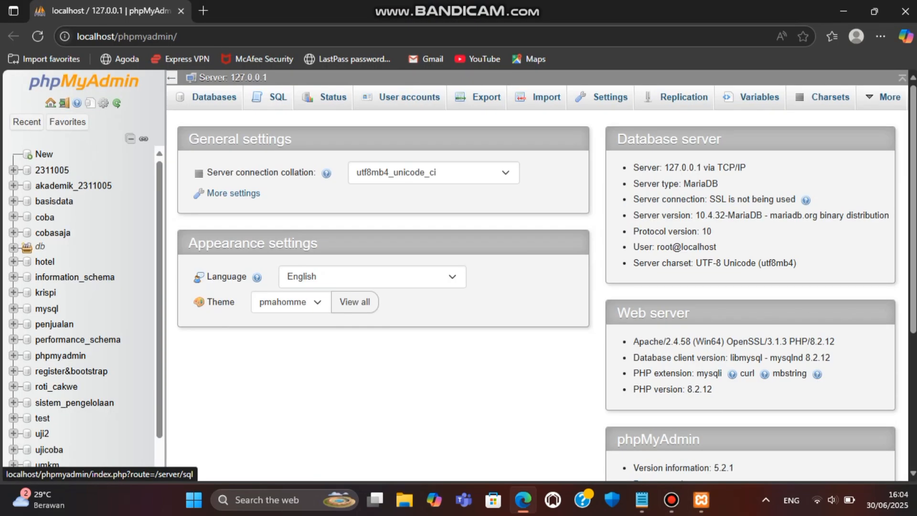
- Create a database named database_ayam_krispi with the utf8mb4_general_ci collation
left_click(214, 97)
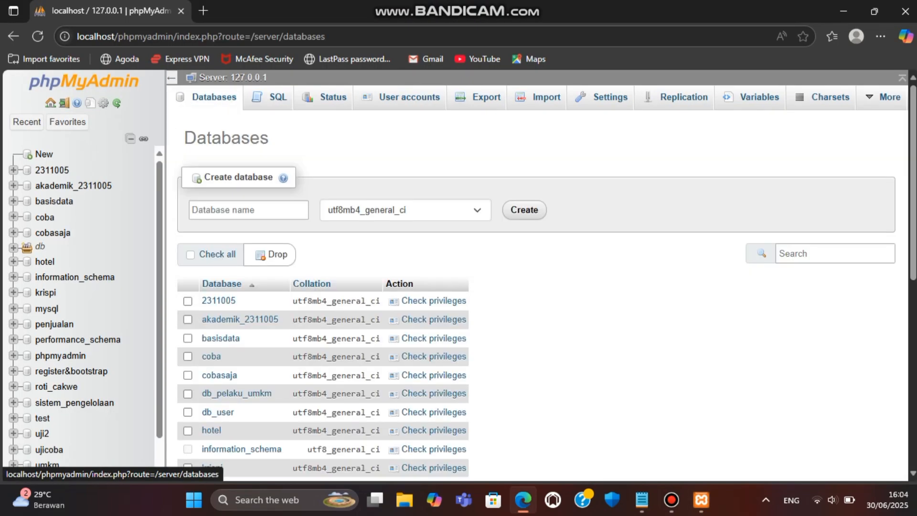
left_click(40, 152)
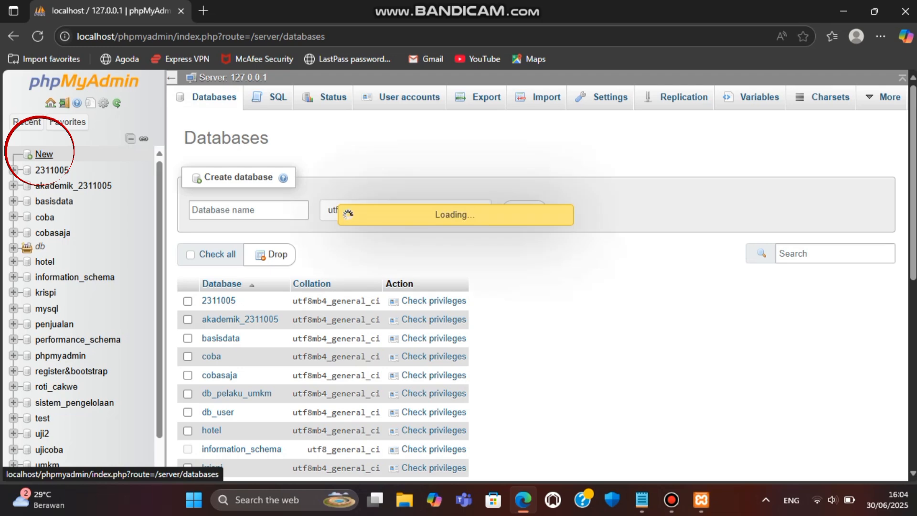
left_click(244, 210)
type("database_ayam_krispi")
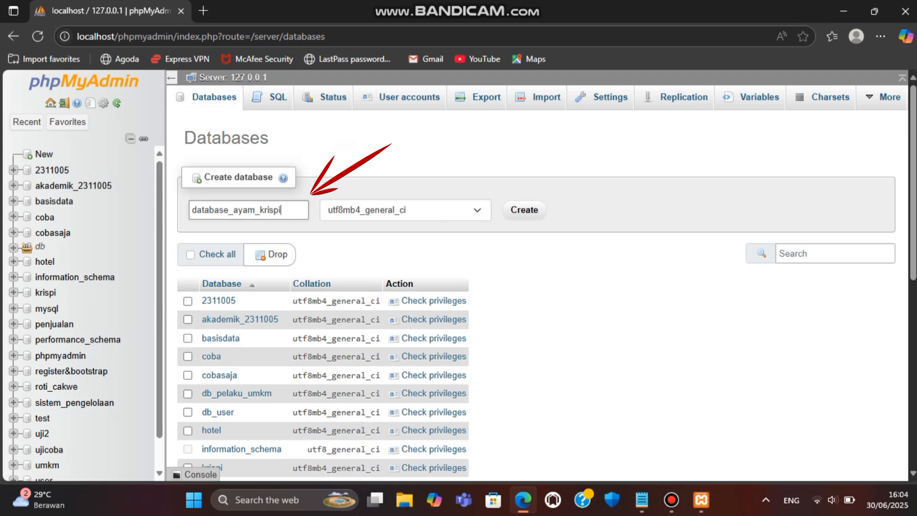
left_click(525, 210)
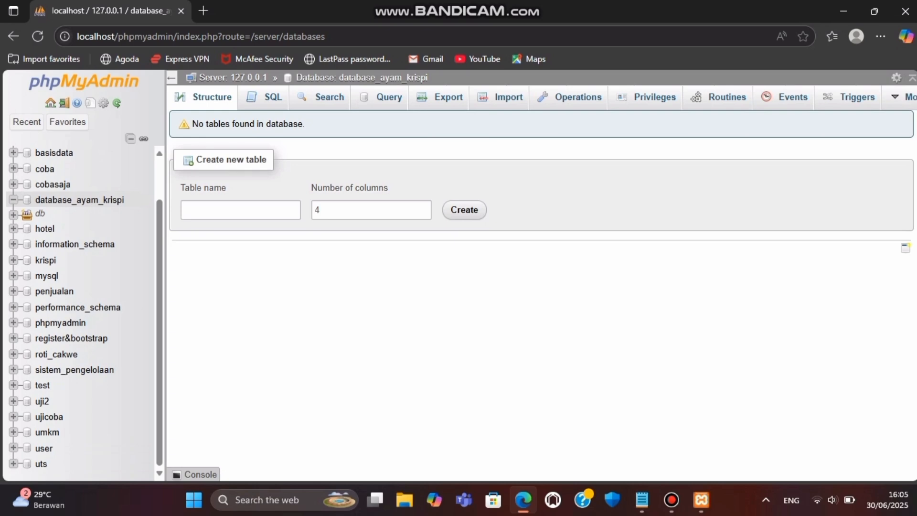
- Create a menu table by SQL with auto-increment primary key id_menu INT(20), nama_menu, jenis and harga VARCHAR(100), and stok_harian INT(20), all NOT NULL
left_click(274, 101)
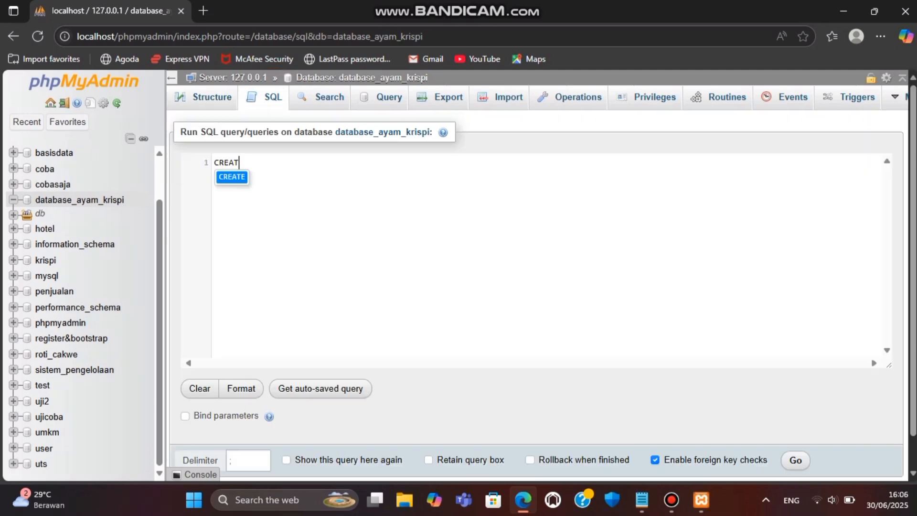
type("E TABLE")
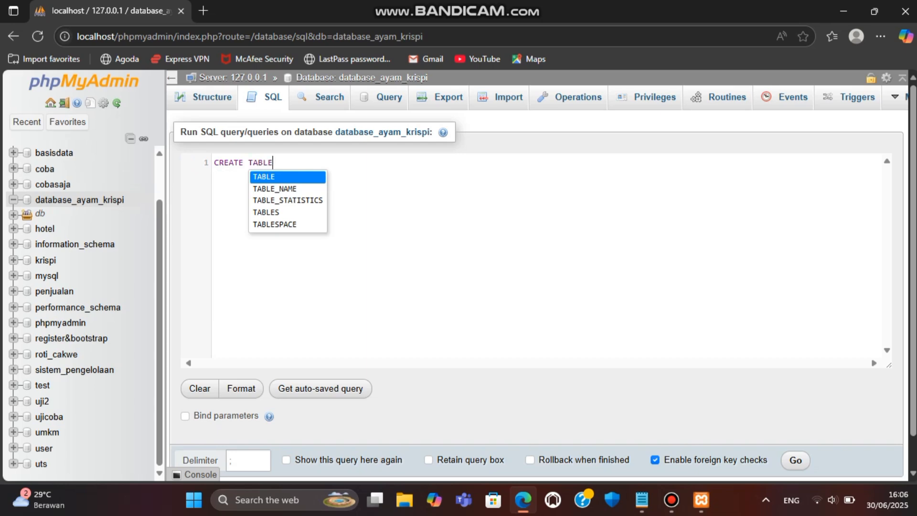
type(" menu ")
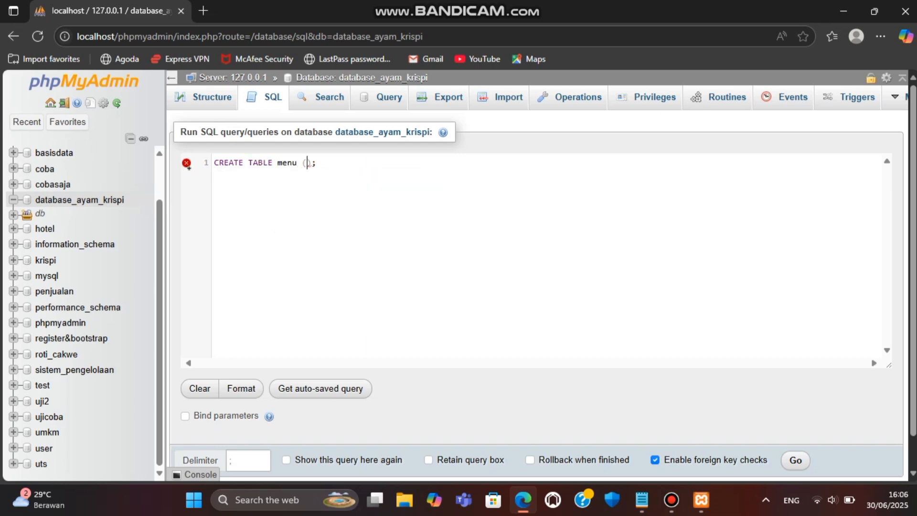
type("(id_menu int(")
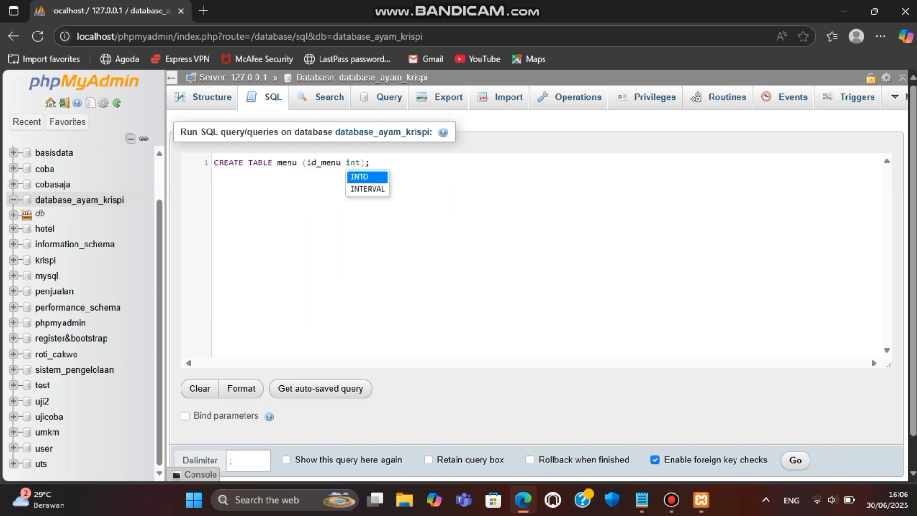
type("prim")
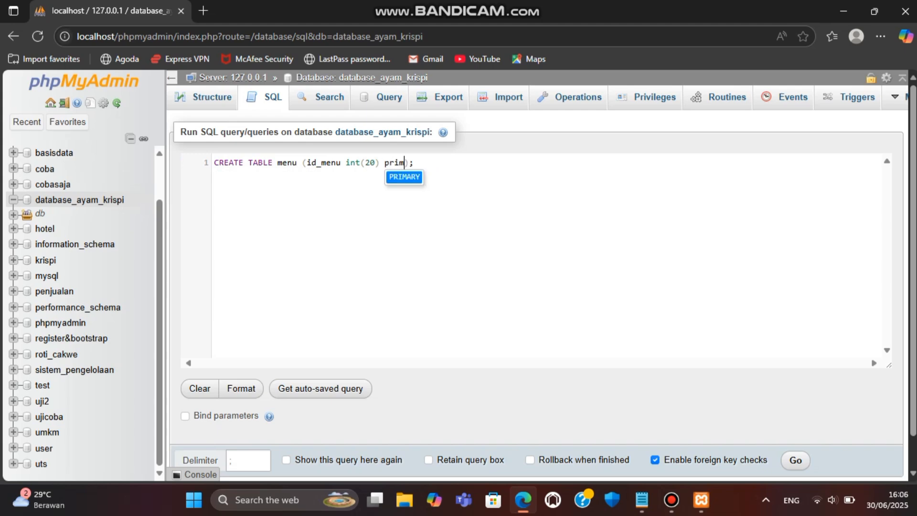
key("BackSpace")
key("BackSpace")
key("BackSpace")
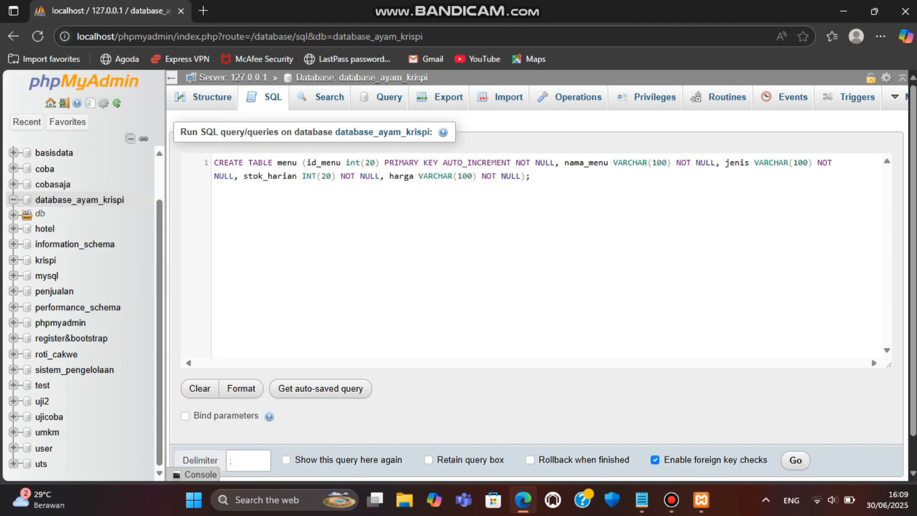
scroll(543, 281, "down", 1)
left_click(795, 429)
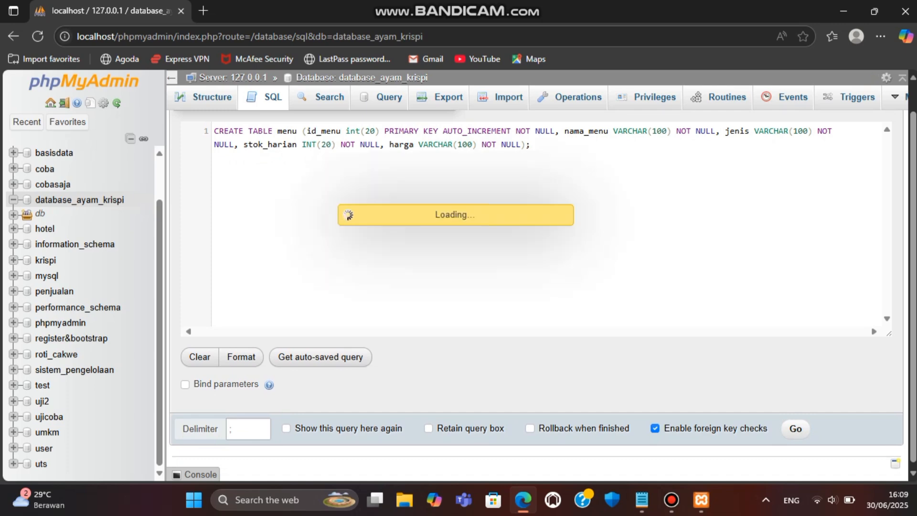
- Start a new table named id_pelanggan in database_ayam_krispi and name its first two columns id_pelanggan and nama
left_click(58, 220)
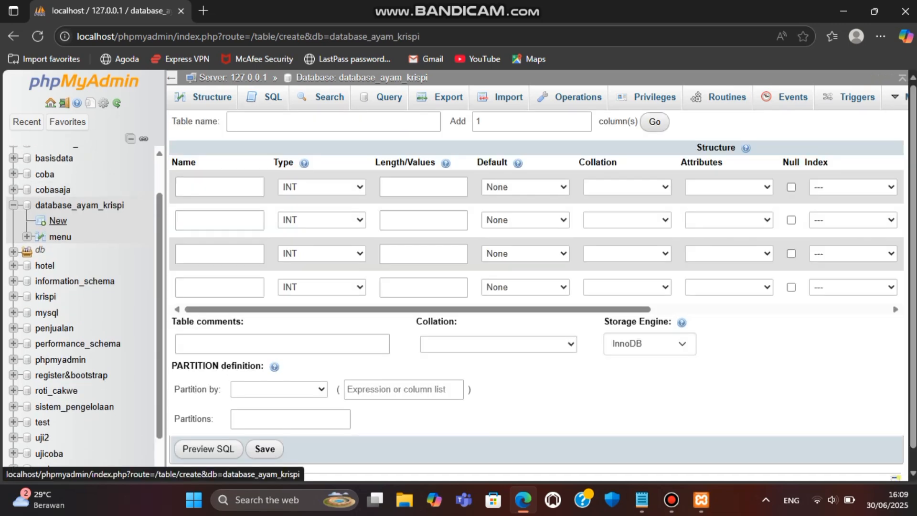
left_click(287, 122)
type("id_pelanggan")
left_click(244, 188)
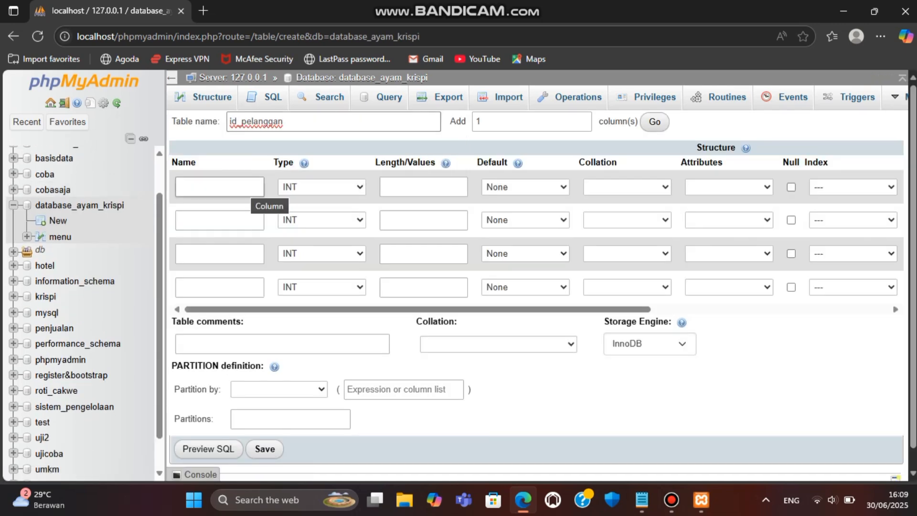
type("id_pelanggan")
left_click(220, 220)
type("nama")
- Name the third and fourth columns of the new table no_hp and alamat
left_click(220, 254)
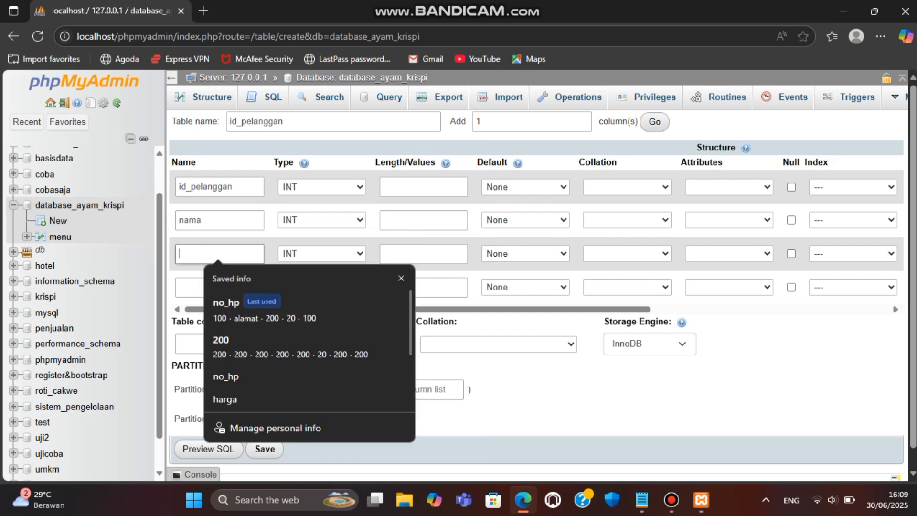
left_click(424, 220)
left_click(220, 254)
type("bo_hp")
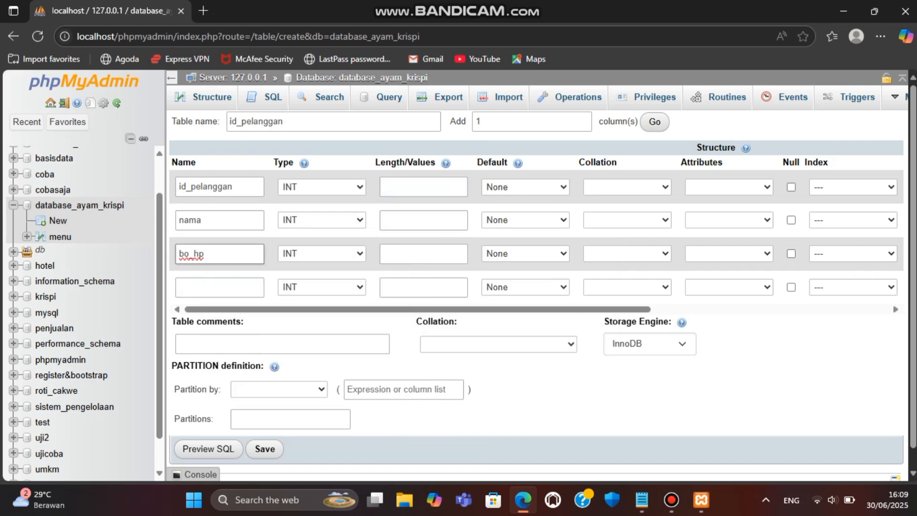
key("BackSpace")
key("BackSpace")
key("BackSpace")
key("BackSpace")
key("BackSpace")
type("no_hp")
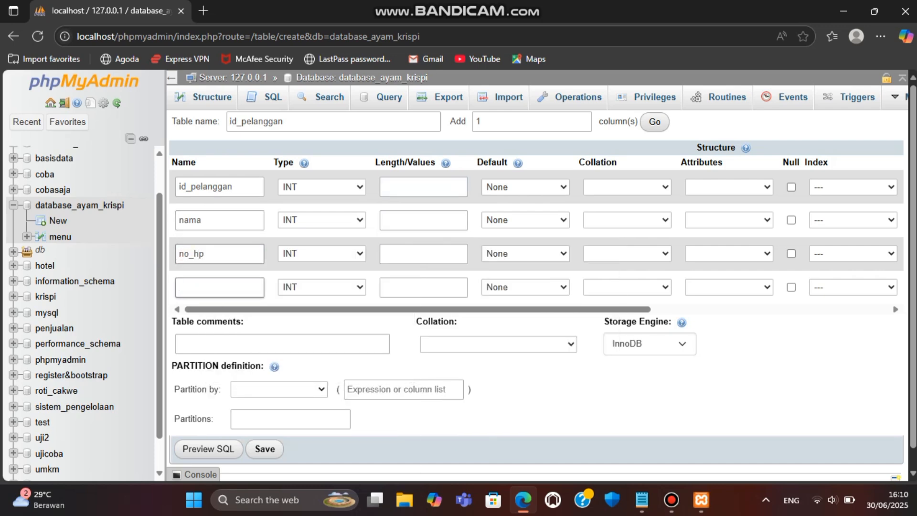
left_click(220, 287)
type("alamat")
- Set the column lengths to 20 for id_pelanggan, 100 for nama, 20 for no_hp and 200 for alamat
left_click(424, 186)
type("20")
left_click(424, 220)
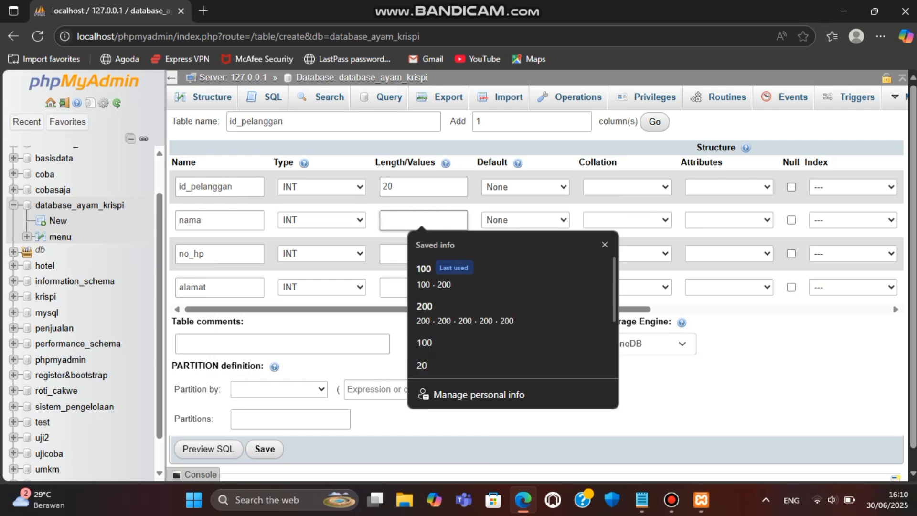
type("100")
left_click(424, 254)
type("20")
left_click(424, 287)
type("2")
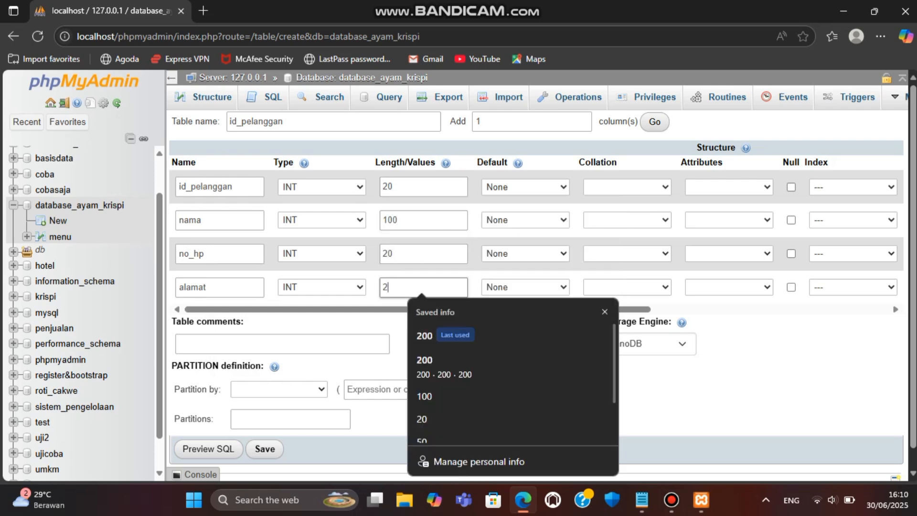
type("00")
- Change the data type of the alamat, no_hp and nama columns to VARCHAR
left_click(322, 288)
left_click(305, 23)
left_click(322, 254)
left_click(305, 23)
left_click(322, 220)
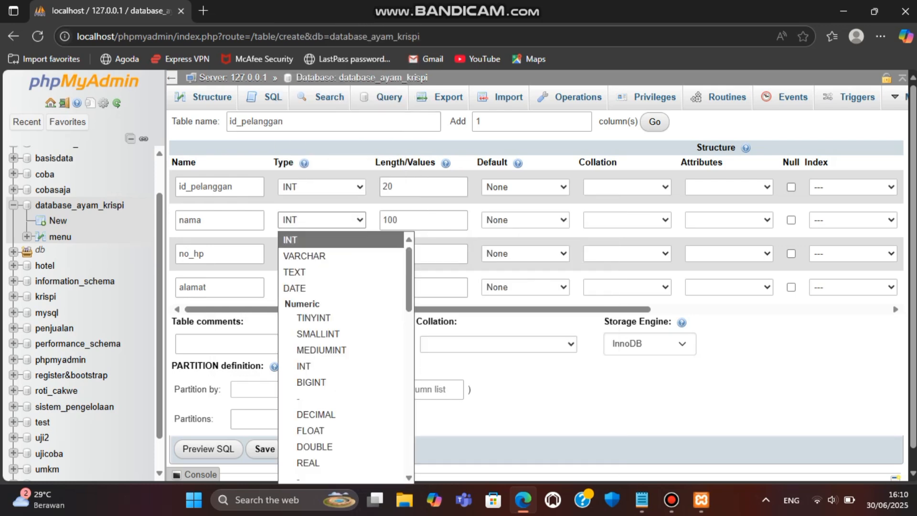
left_click(305, 256)
- Make the id_pelanggan column the PRIMARY index and save the new table
scroll(535, 237, "right", 5)
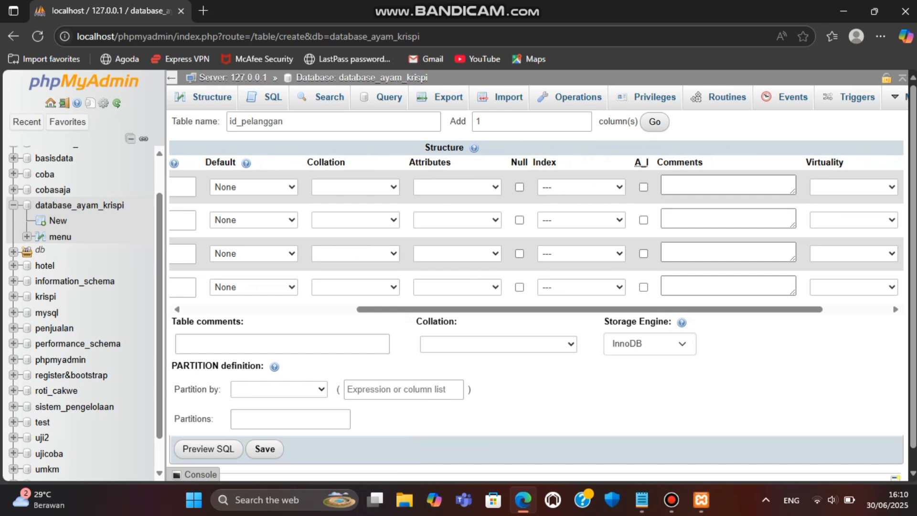
left_click(581, 187)
left_click(555, 222)
left_click(527, 396)
scroll(535, 236, "left", 5)
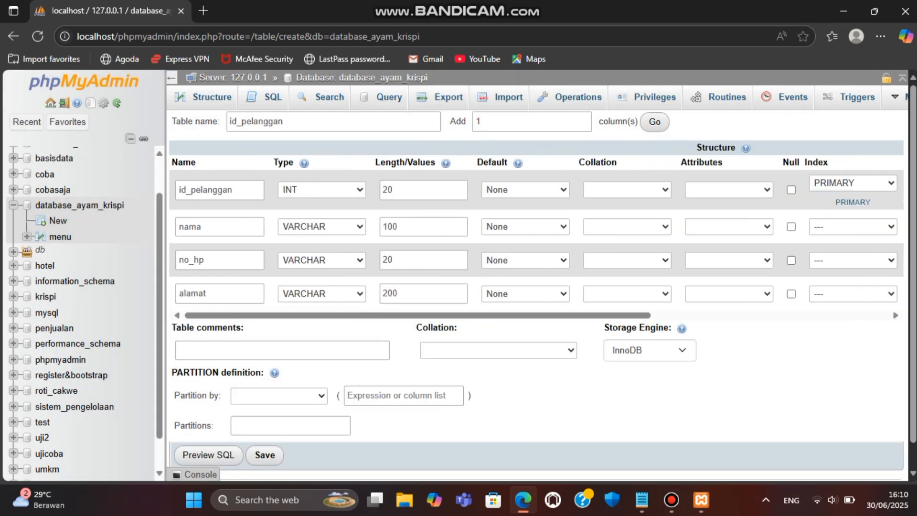
scroll(543, 282, "down", 1)
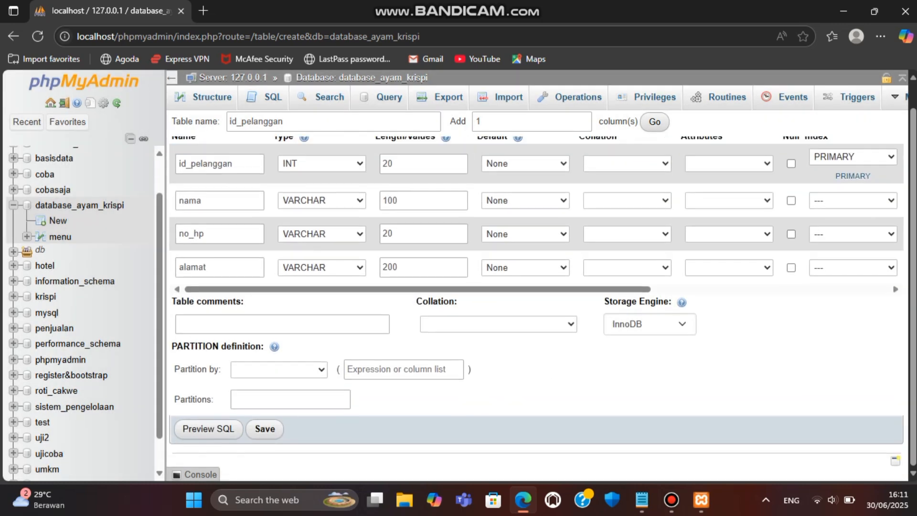
left_click(265, 429)
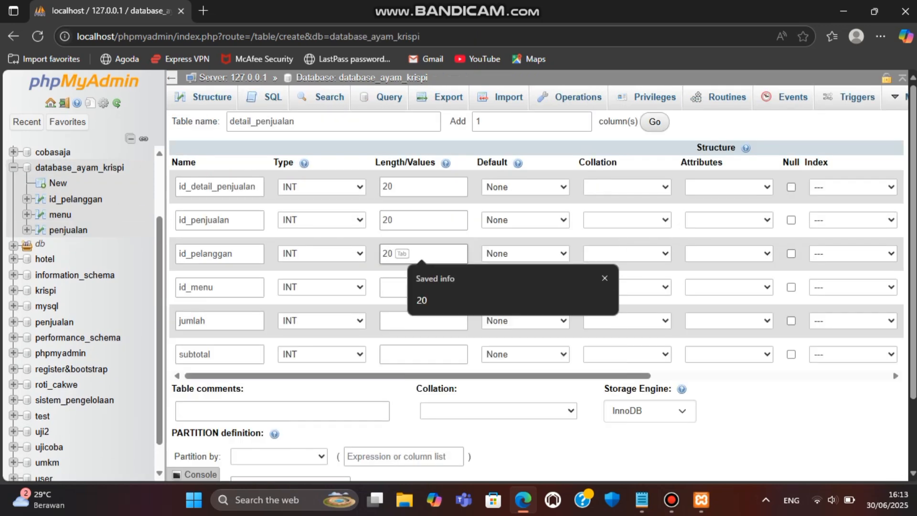
- In the detail_penjualan table, set id_menu's length to 20 and jumlah to VARCHAR with length 100, then save the table
left_click(424, 287)
type("20")
left_click(424, 321)
type("100")
left_click(322, 320)
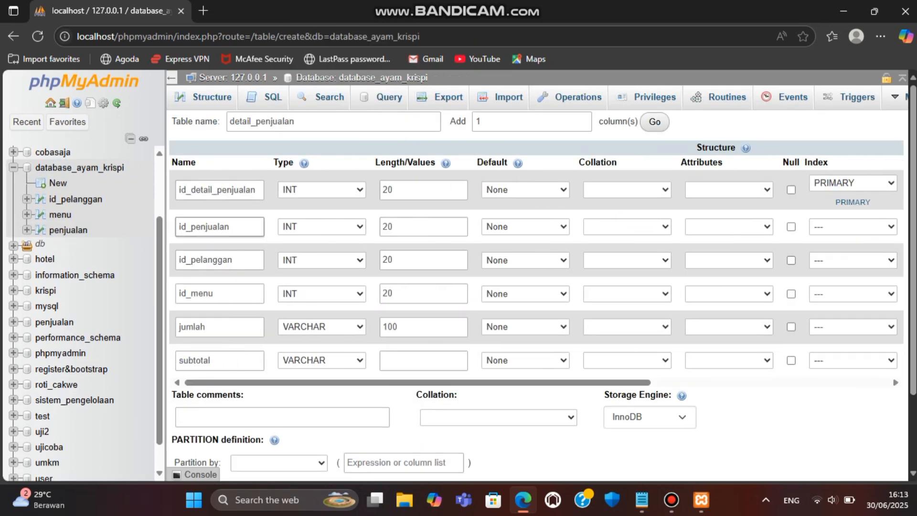
scroll(535, 263, "down", 3)
left_click(262, 446)
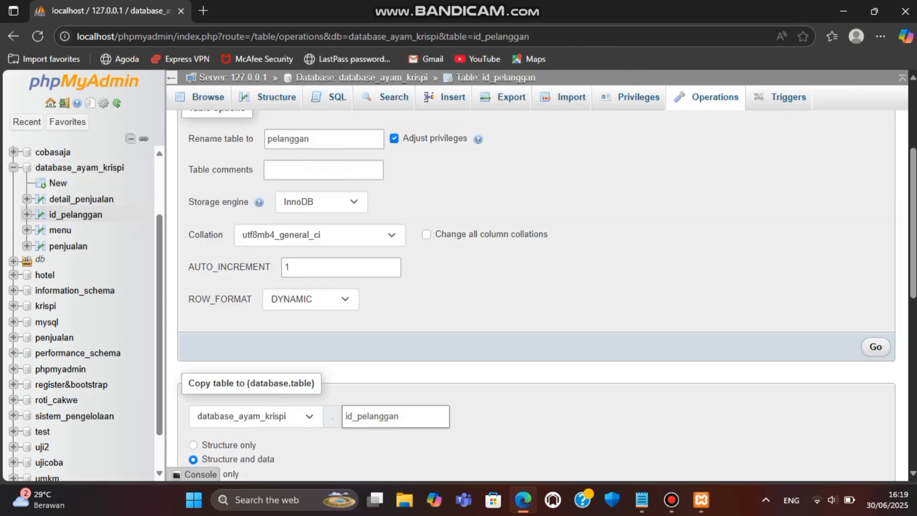
- Copy the id_pelanggan table with structure and data to a table named pelanggan in database_ayam_krispi
scroll(535, 297, "up", 1)
scroll(535, 296, "down", 1)
left_click(357, 407)
key("BackSpace")
key("BackSpace")
key("BackSpace")
scroll(535, 296, "down", 5)
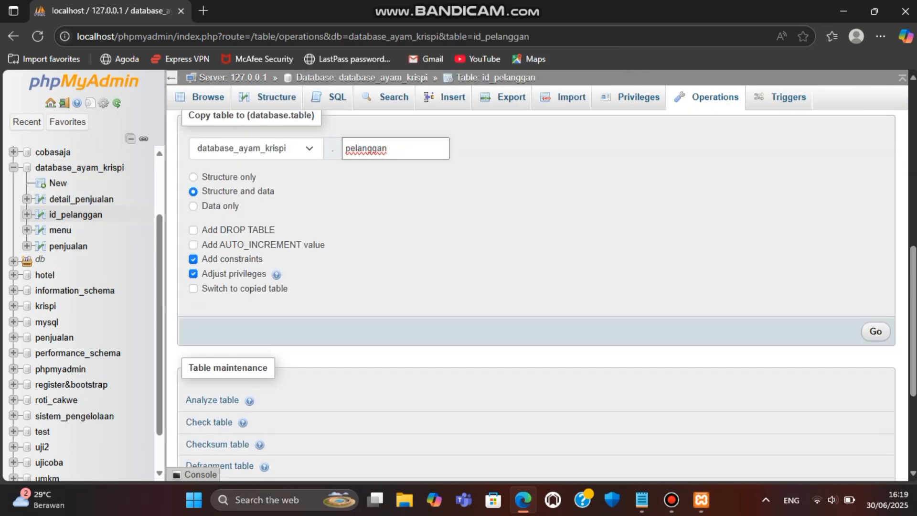
left_click(876, 332)
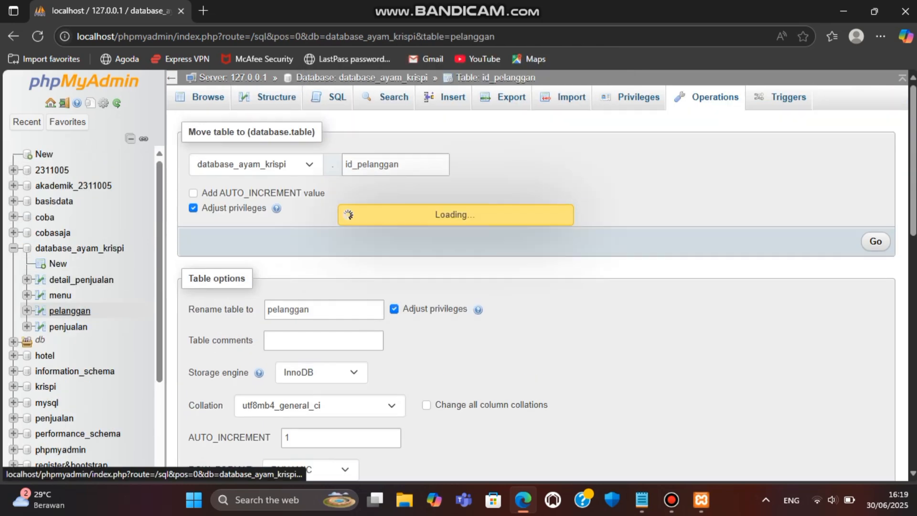
- Add an index on the id_penjualan, id_pelanggan and id_menu columns of the detail_penjualan table
left_click(276, 97)
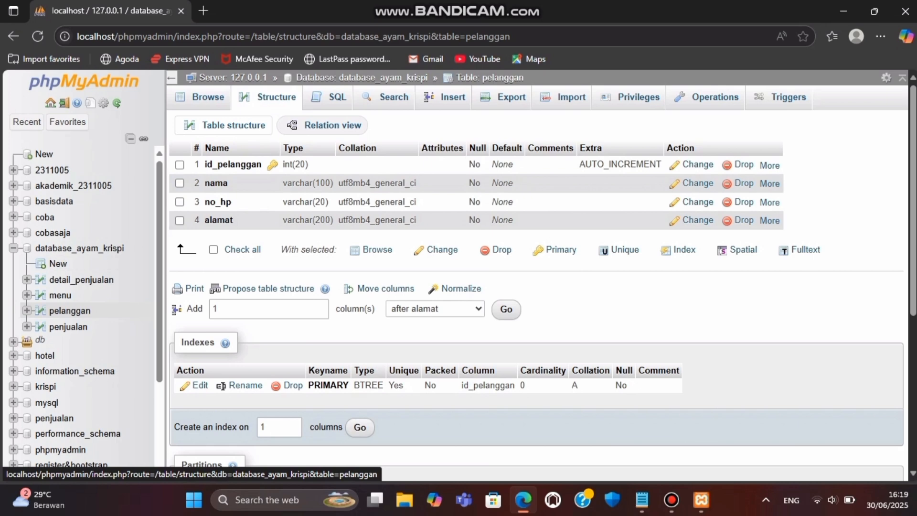
left_click(81, 280)
left_click(179, 184)
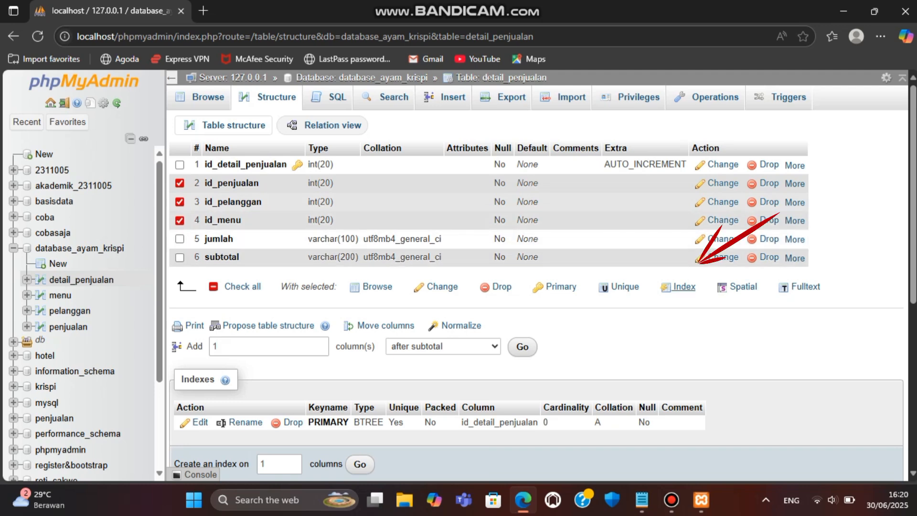
left_click(684, 286)
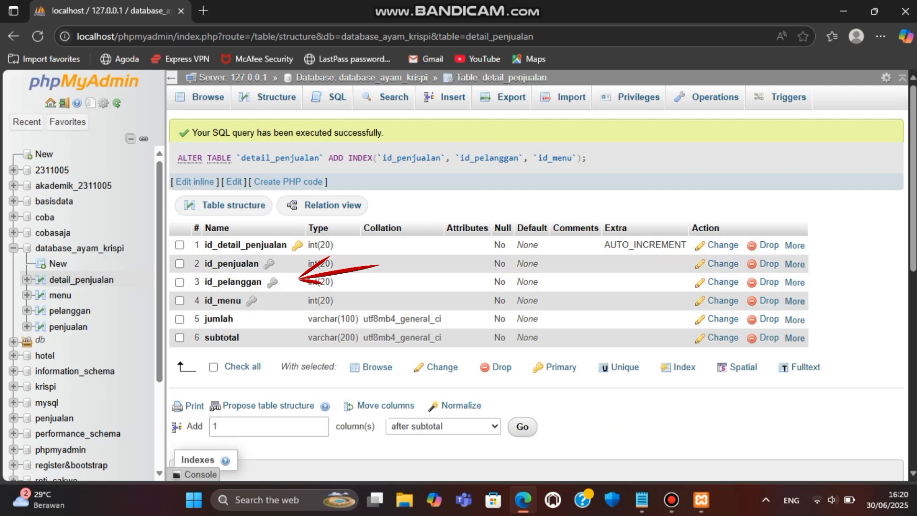
- Fill in a new menu row with nama_menu ayam, jenis paha, stok_harian 75 and harga 7000
left_click(60, 294)
left_click(445, 98)
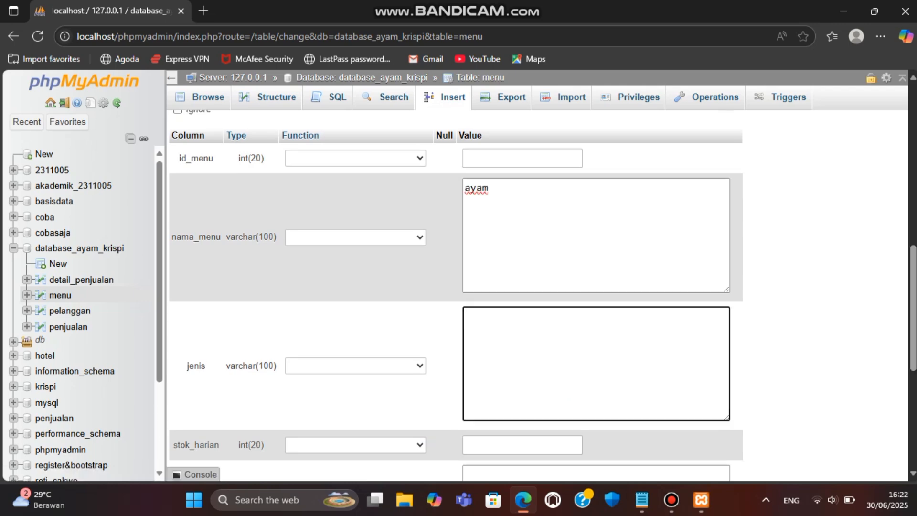
type("paha")
key("Tab")
type("75")
key("Tab")
type("7000")
- Set the menu table's insertion form to continue with 4 rows
scroll(537, 294, "down", 3)
left_click(315, 429)
key("BackSpace")
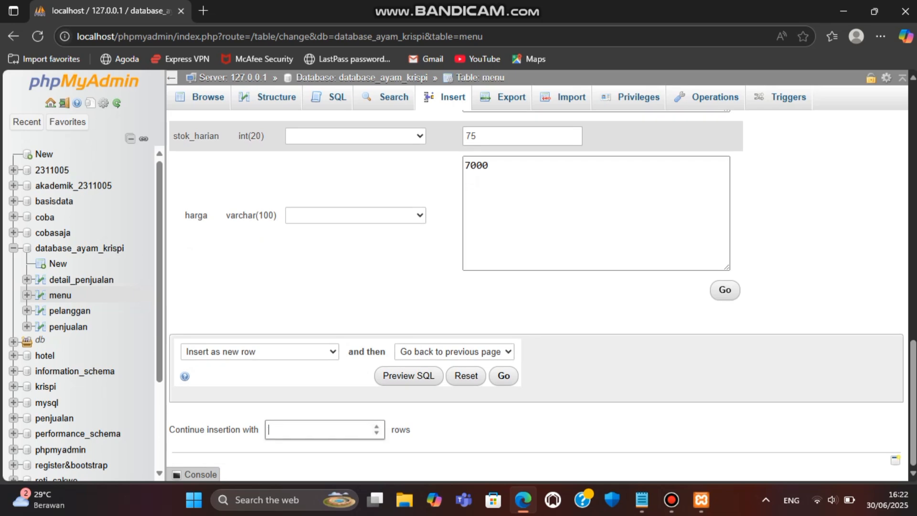
type("4")
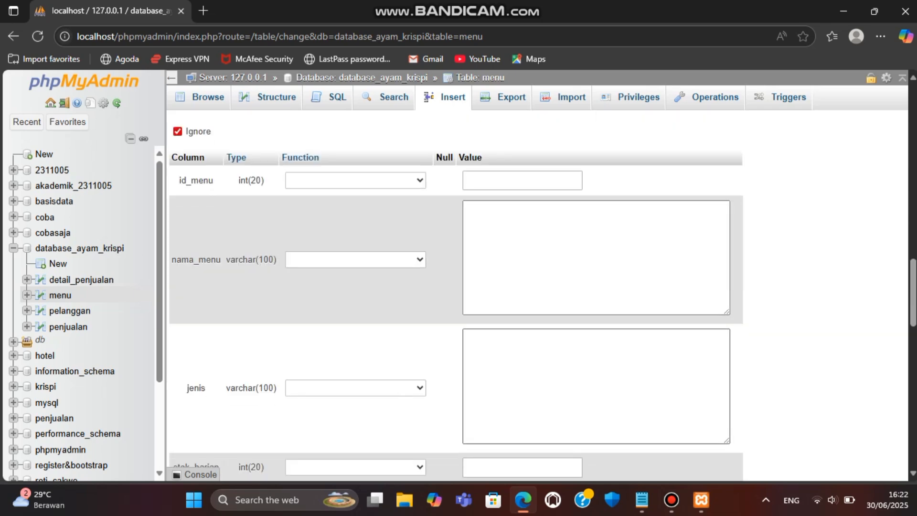
- Fill in the next menu row with nama_menu ayam, jenis sayap, stok_harian 75 and harga 6000
type("ayam")
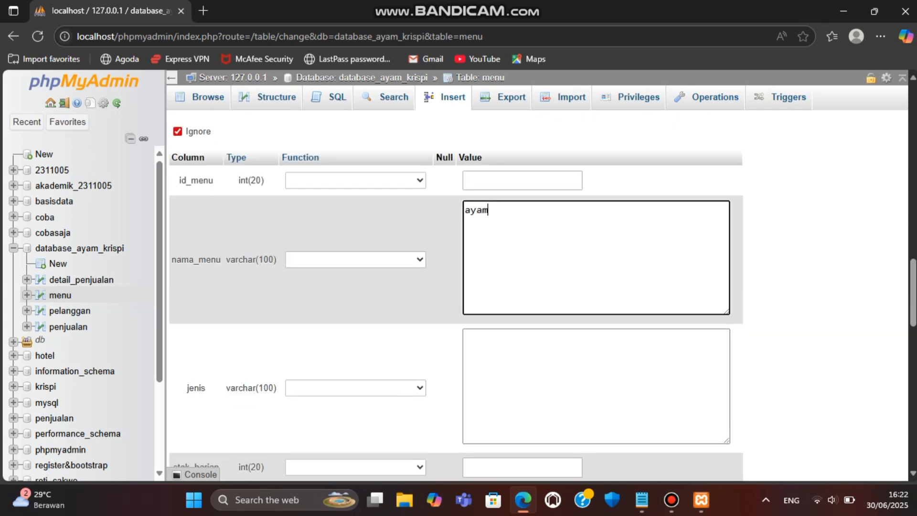
key("Tab")
type("sayap")
key("Tab")
type("75")
key("Tab")
type("5000")
scroll(456, 295, "down", 6)
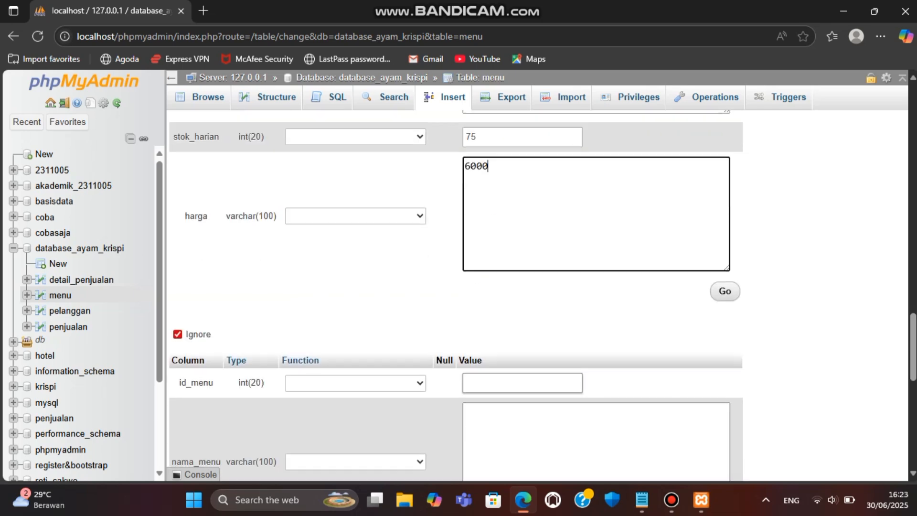
- Enter ayam as nama_menu in the following blank menu row
type("ayam")
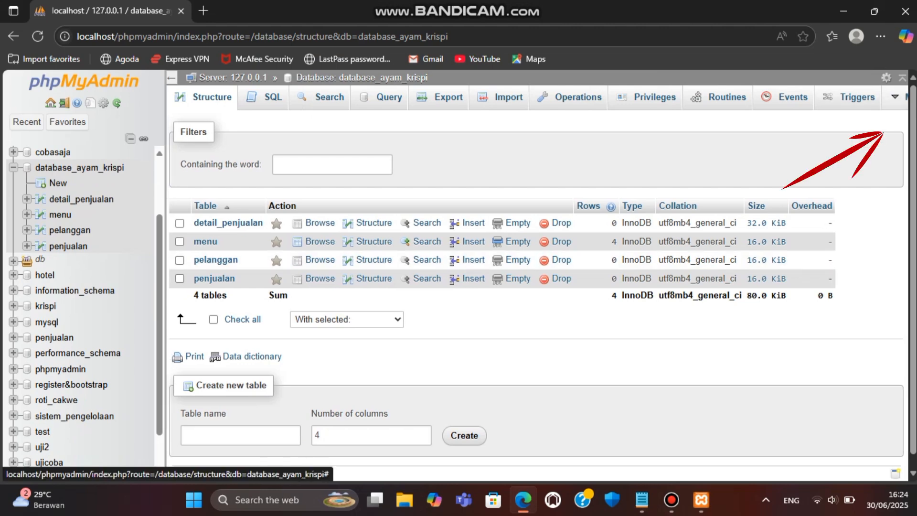
- Open the database's Designer view and place detail_penjualan opposite a column of pelanggan, penjualan and menu
left_click(898, 97)
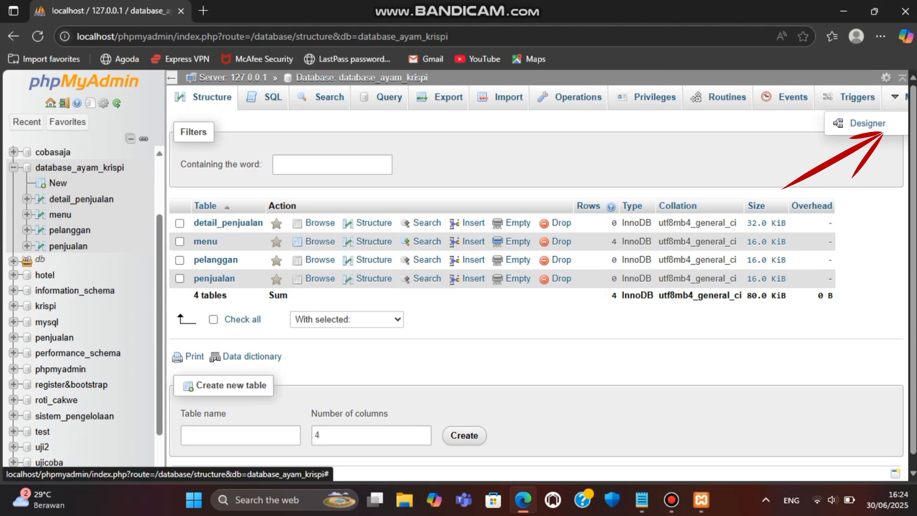
left_click(868, 123)
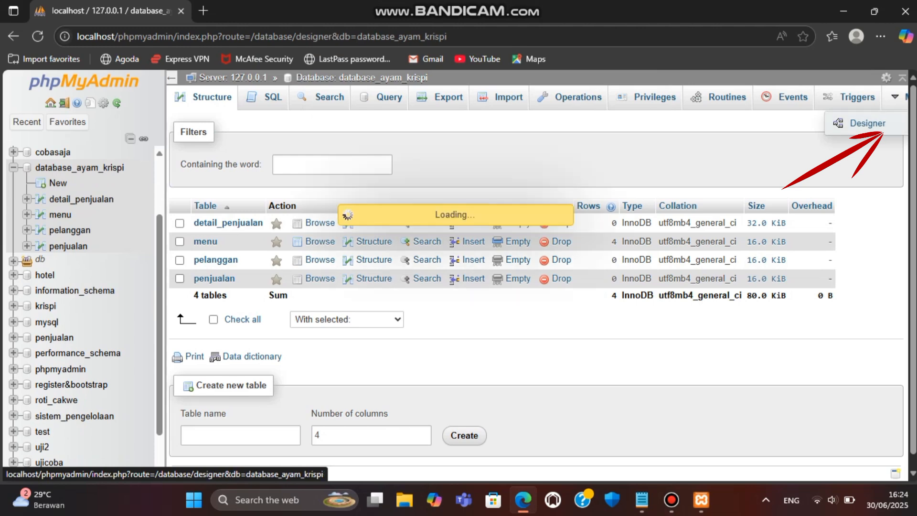
scroll(335, 335, "down", 3)
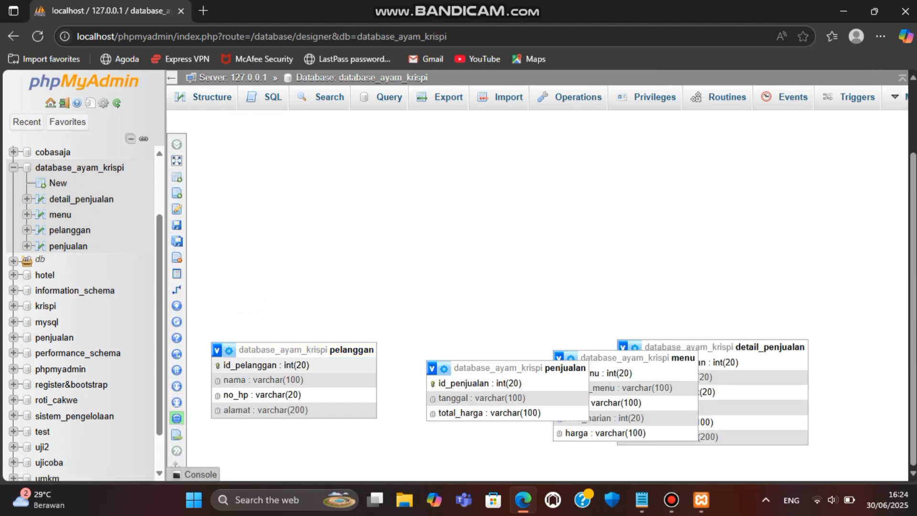
left_click_drag(306, 349, 306, 349)
left_click_drag(306, 386, 575, 236)
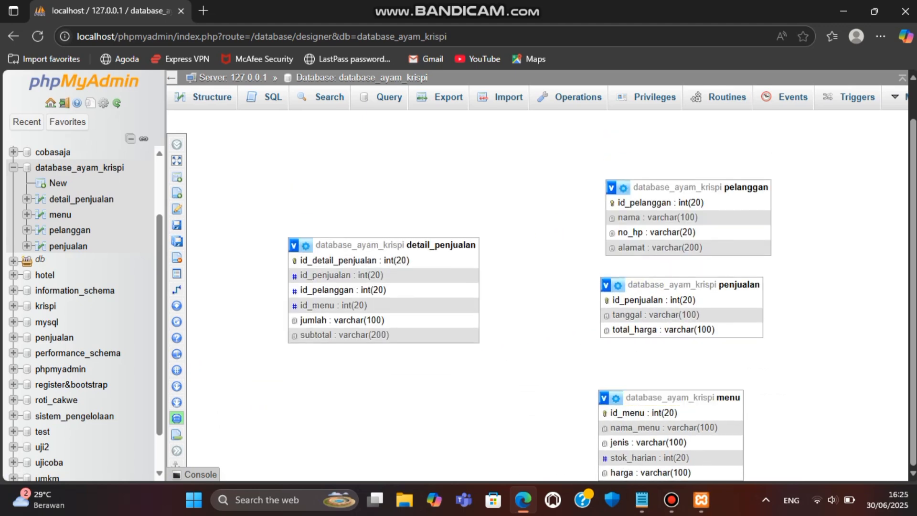
left_click_drag(683, 398, 685, 392)
left_click_drag(686, 325, 686, 313)
left_click_drag(688, 227, 682, 213)
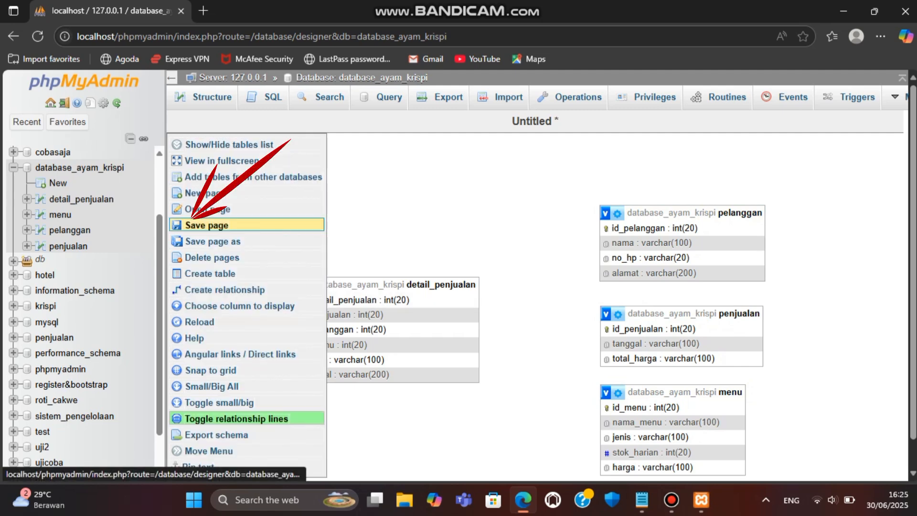
- Save the Designer layout as a page named ayam_krispi
left_click(196, 225)
type("ayam_krispi")
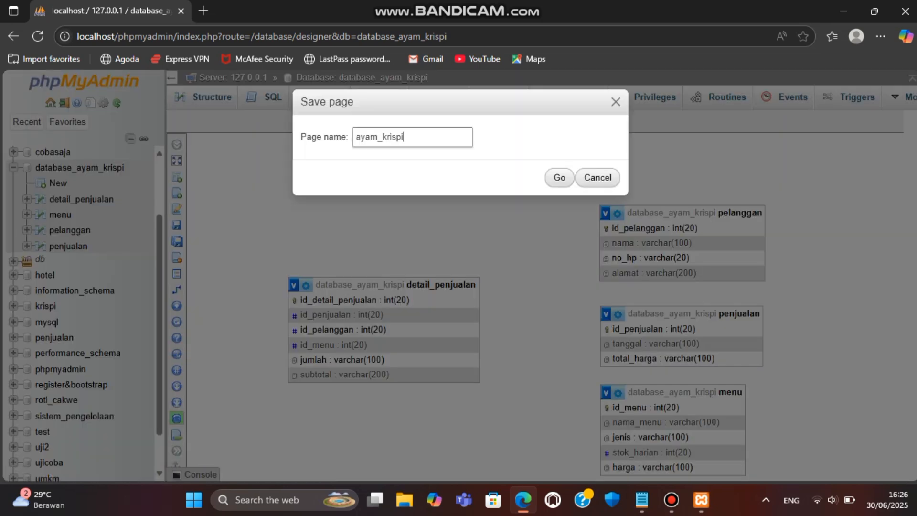
left_click(560, 178)
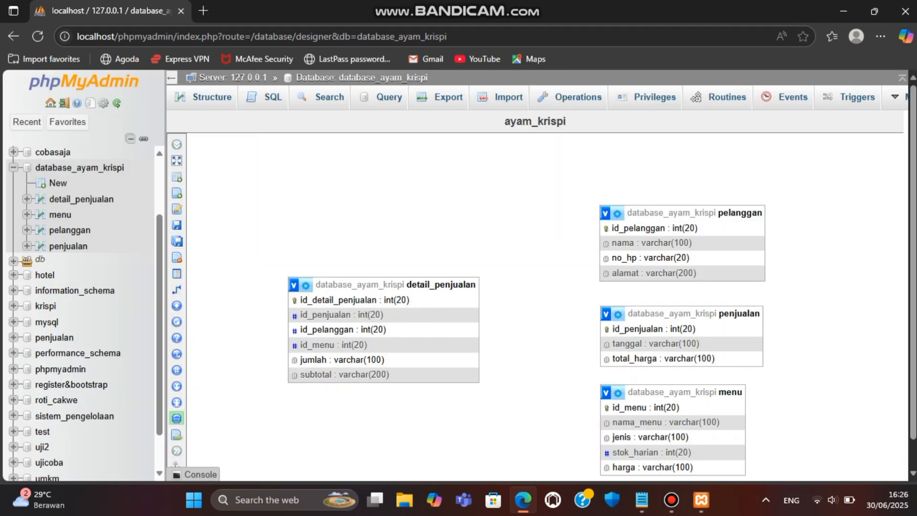
- Create a foreign key from detail_penjualan's id_pelanggan to pelanggan's id_pelanggan, with CASCADE on delete and on update
mouse_move(177, 290)
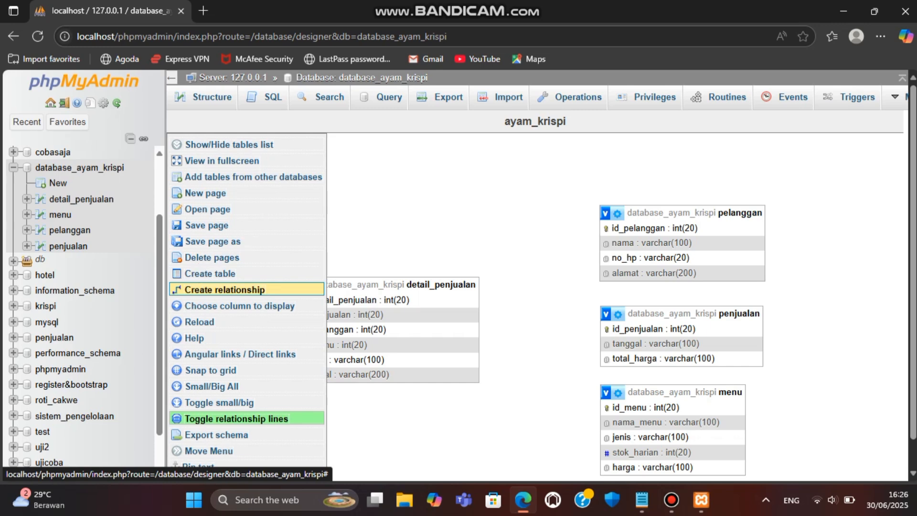
left_click(176, 290)
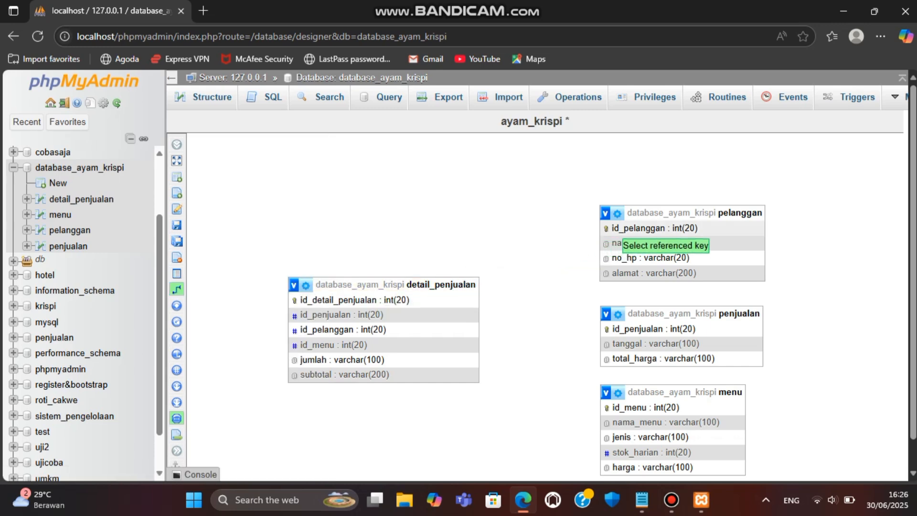
left_click(617, 230)
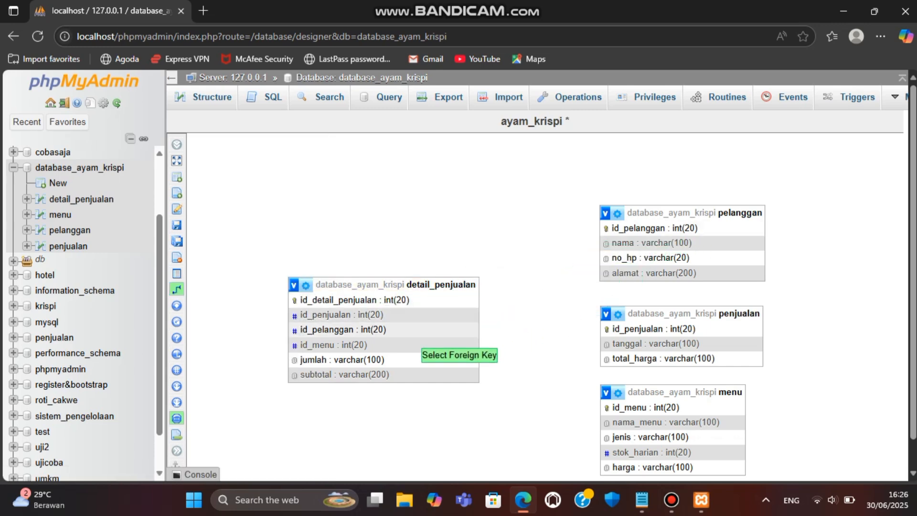
left_click(368, 333)
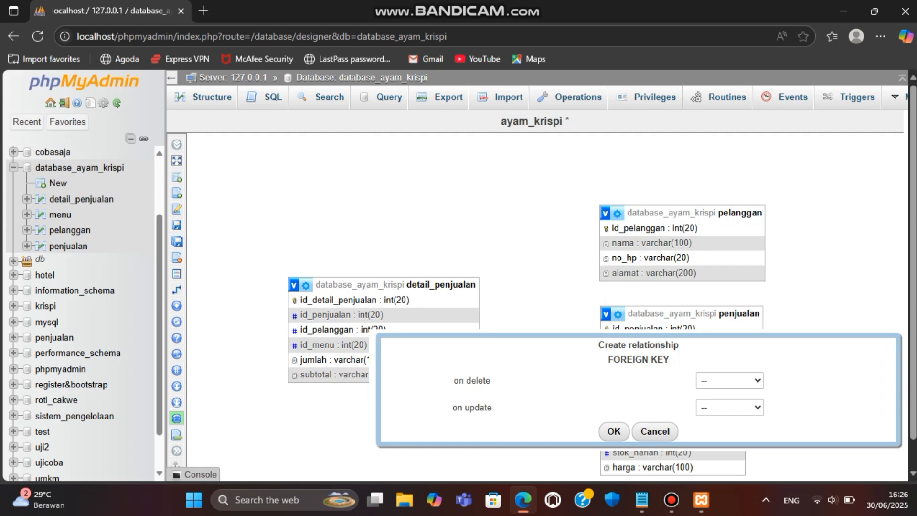
left_click(730, 380)
left_click(723, 416)
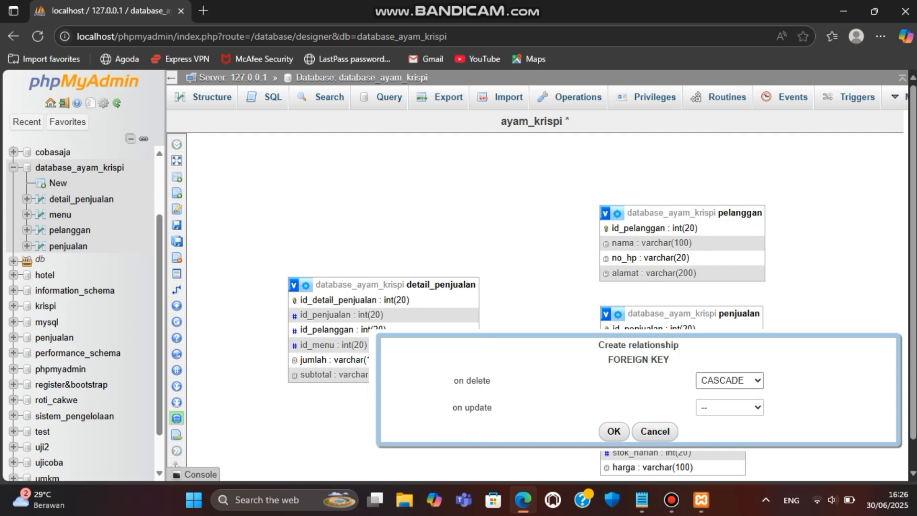
left_click(729, 407)
left_click(723, 339)
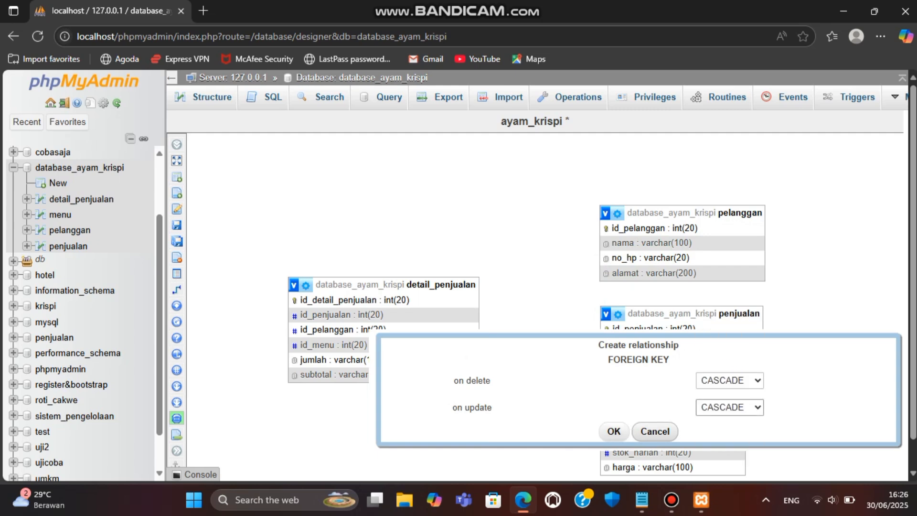
left_click(614, 431)
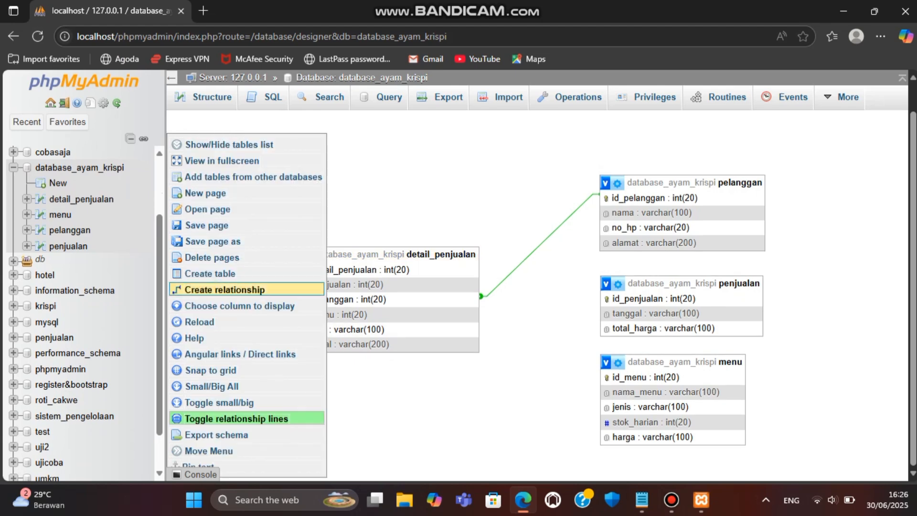
- Create a foreign key from detail_penjualan's id_penjualan to penjualan's id_penjualan, with CASCADE on delete and on update
left_click(177, 289)
left_click(624, 330)
left_click(376, 316)
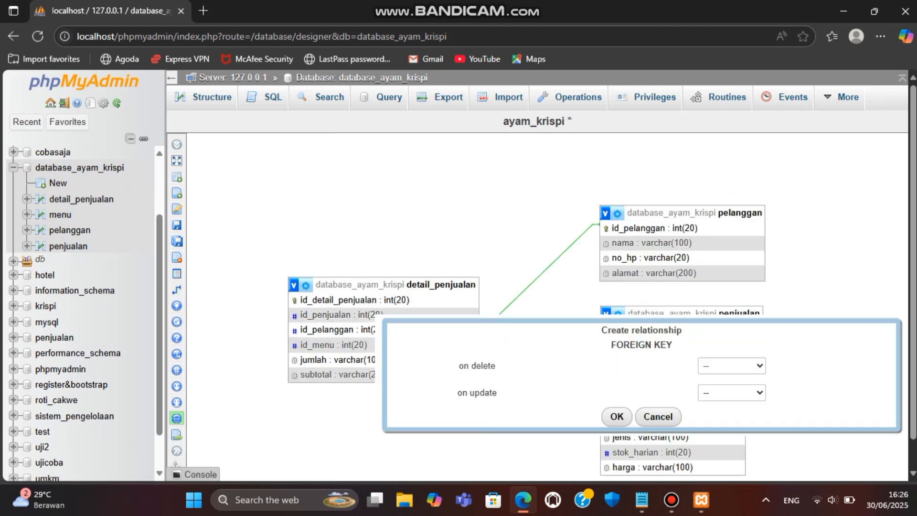
left_click(732, 366)
left_click(725, 400)
left_click(732, 393)
left_click(725, 324)
left_click(617, 416)
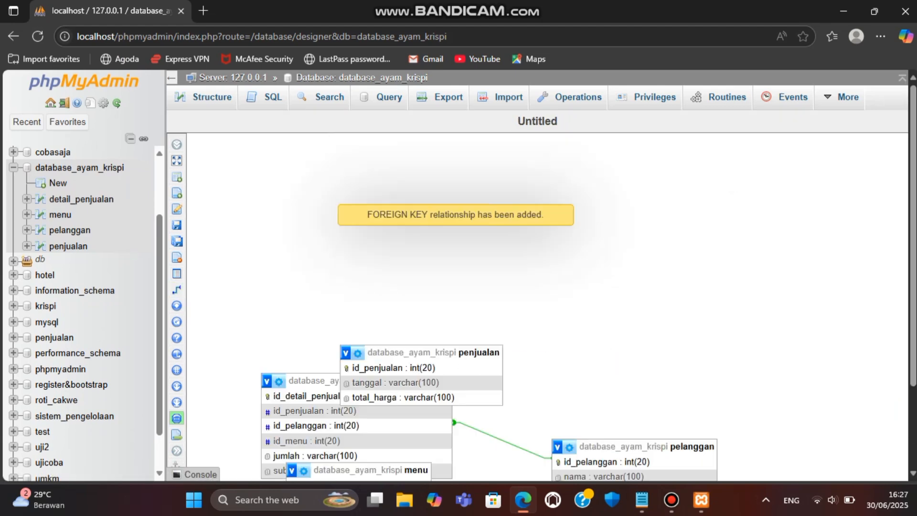
- Create a foreign key from detail_penjualan's id_menu to menu's id_menu and reload the Designer
left_click(636, 408)
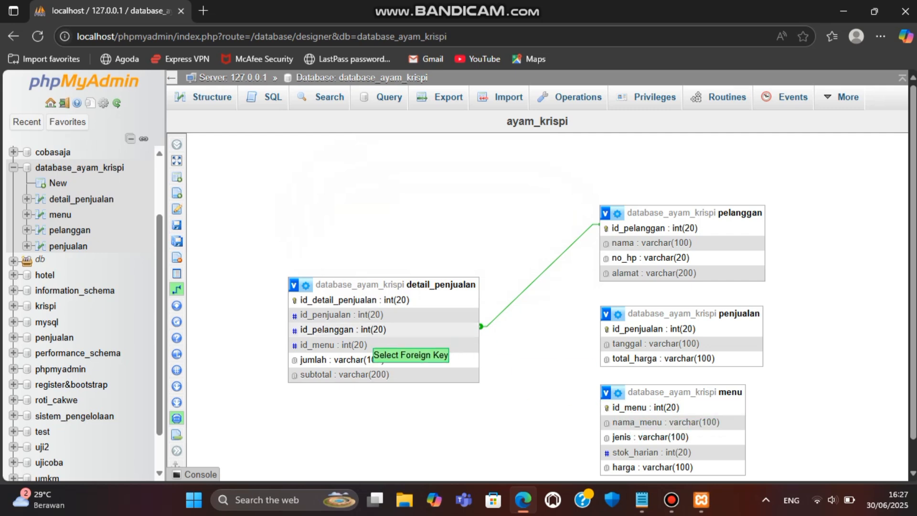
left_click(334, 344)
left_click(605, 445)
left_click(37, 37)
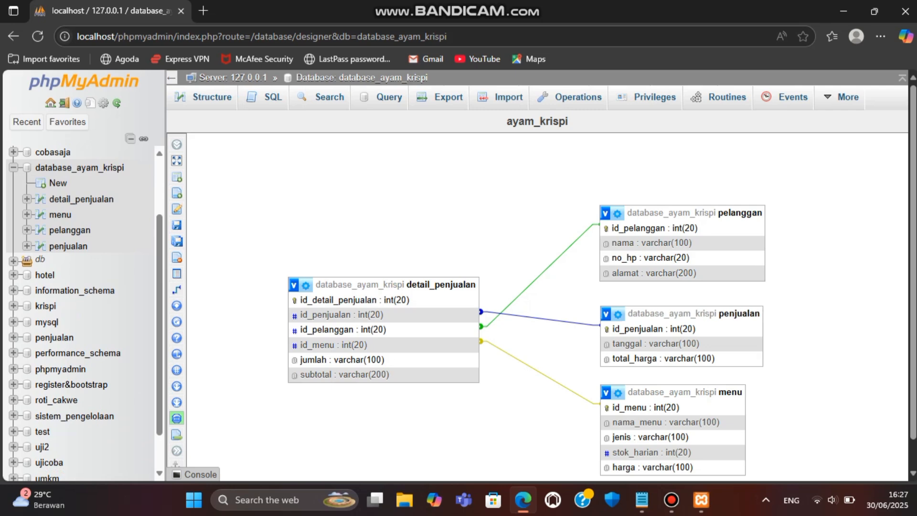
- Swap the penjualan and pelanggan tables in the Designer so penjualan sits above pelanggan
left_click_drag(669, 314, 674, 145)
left_click_drag(669, 213, 671, 303)
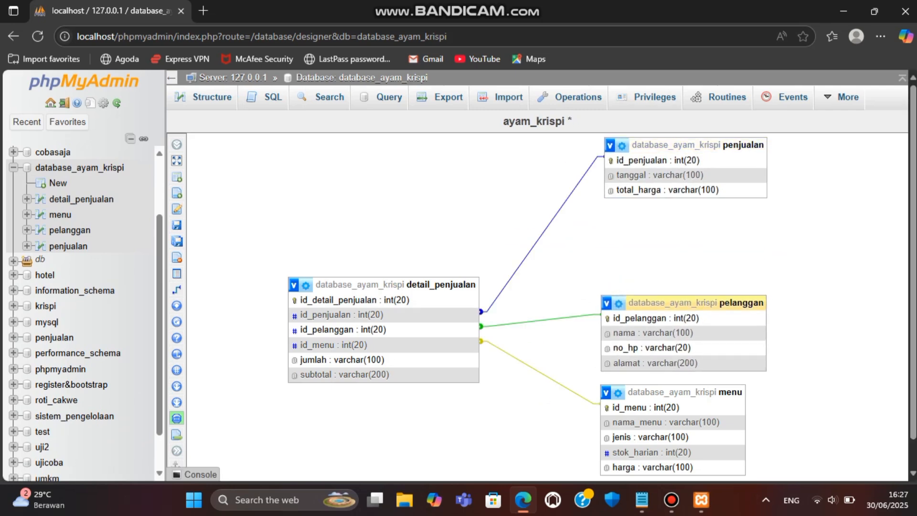
left_click_drag(673, 145, 668, 224)
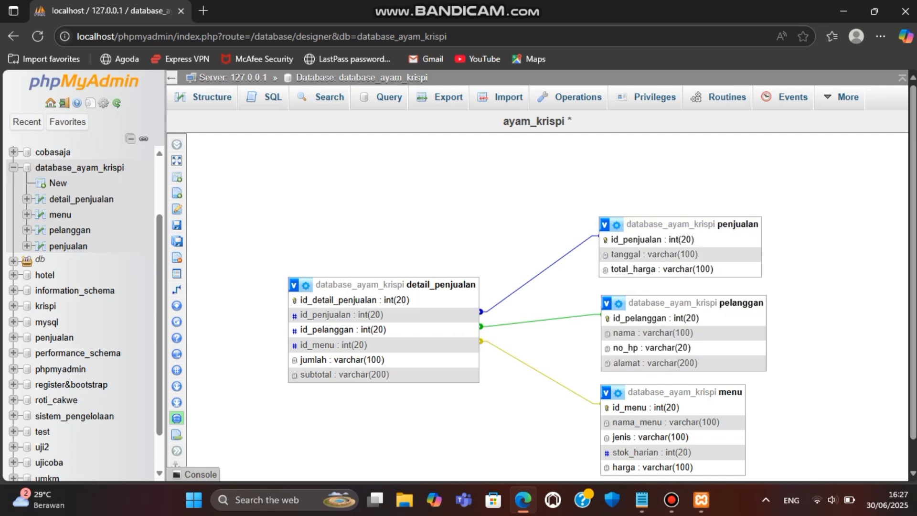
- Hide the relationship lines in the Designer and show them again
scroll(668, 224, "down", 1)
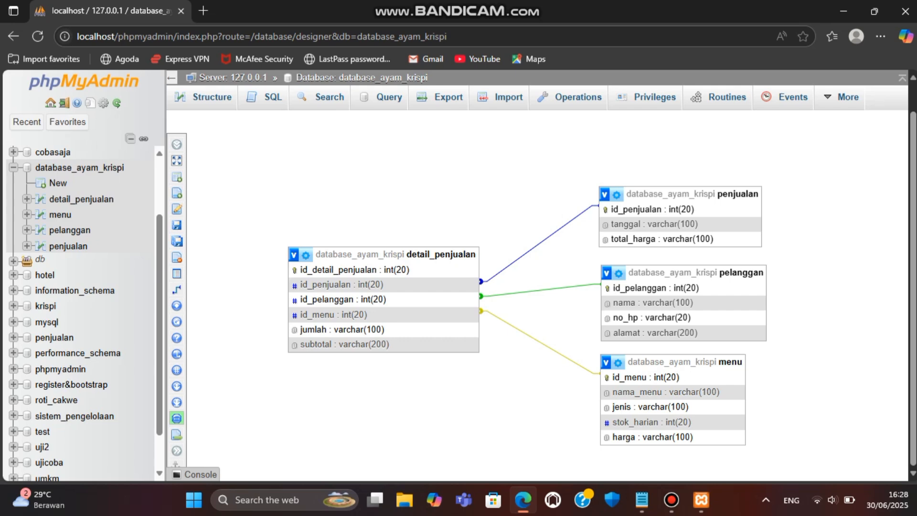
mouse_move(177, 419)
left_click(205, 419)
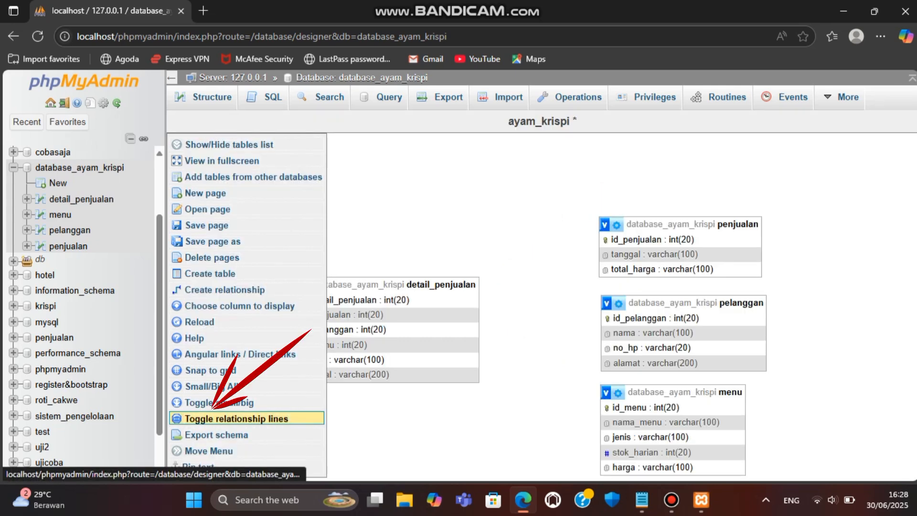
left_click(206, 418)
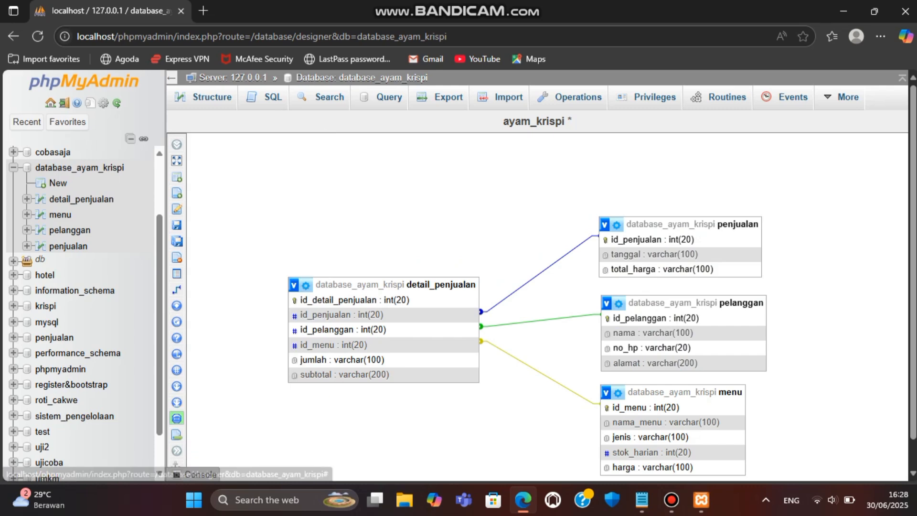
scroll(525, 297, "down", 1)
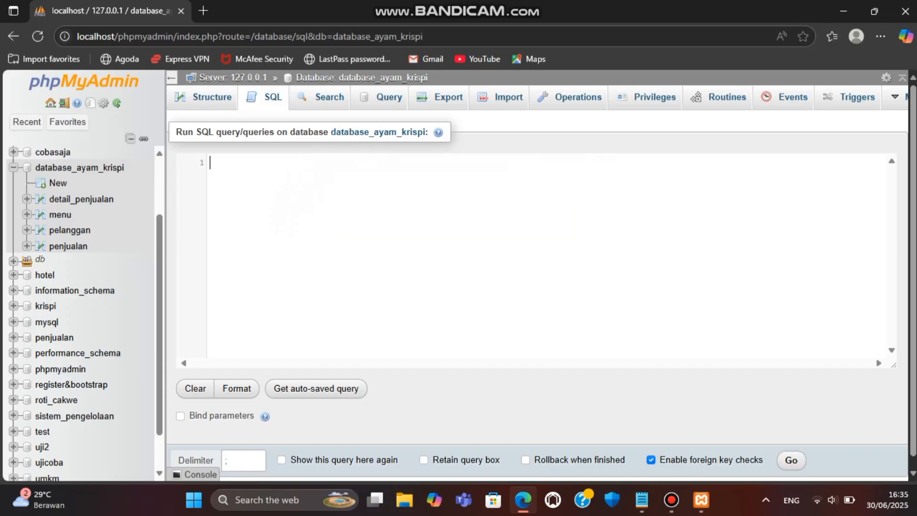
- Begin the SQL query on database_ayam_krispi with the statement START TRANSACTION;
type("START TRANS")
key("BackSpace")
key("BackSpace")
key("BackSpace")
key("BackSpace")
key("BackSpace")
type("TRANSA")
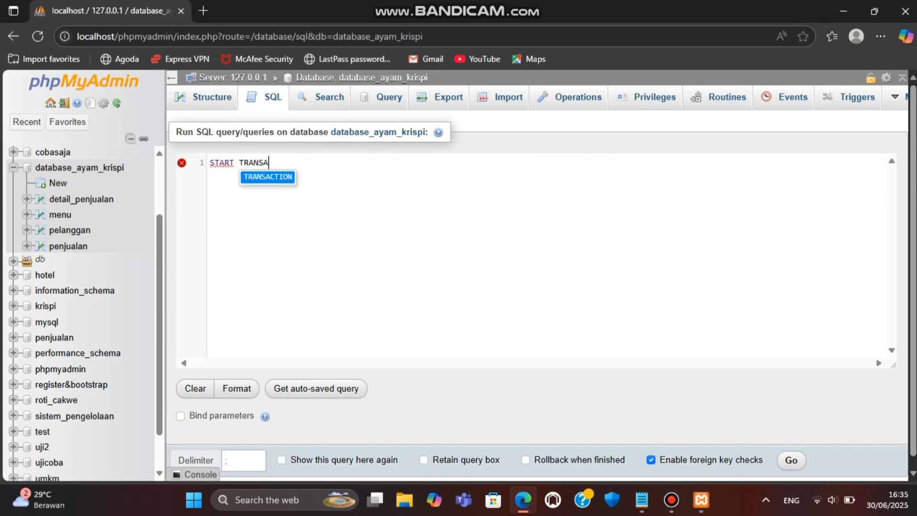
key("Return")
type("; ")
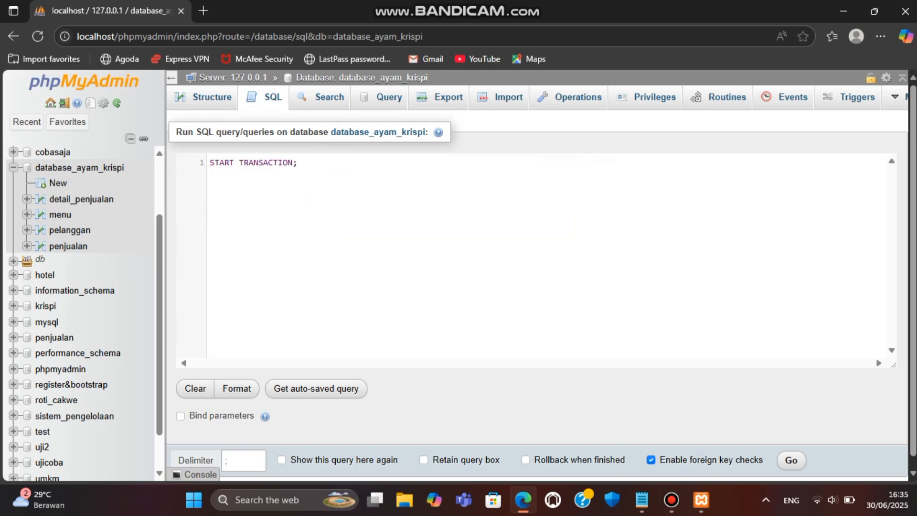
- Add the statement UPDATE menu SET stok_harian = stok_harian - 5 WHERE id_menu = 3 AND stok_harian >=2; to the query
type("U")
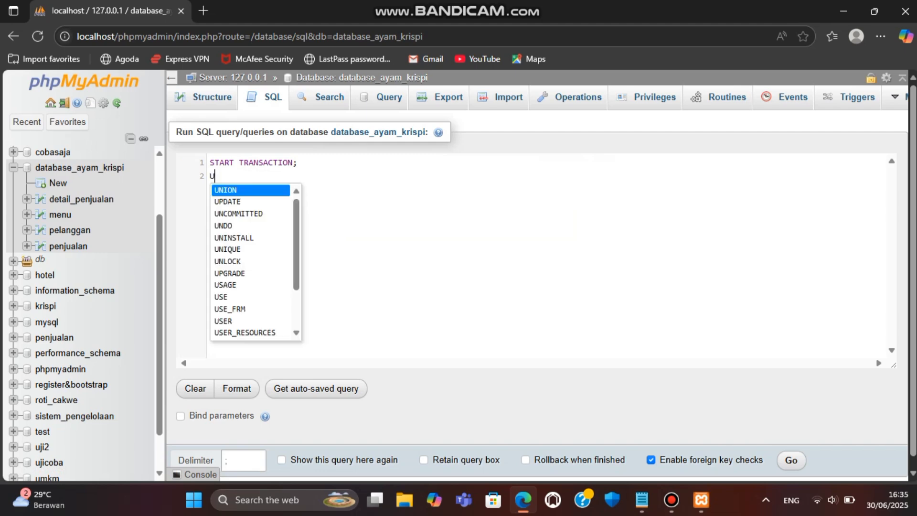
type("PDATE menu SET stok_harian = stok_harian - 5 WHERE id_menu = 3 AND stok_harian")
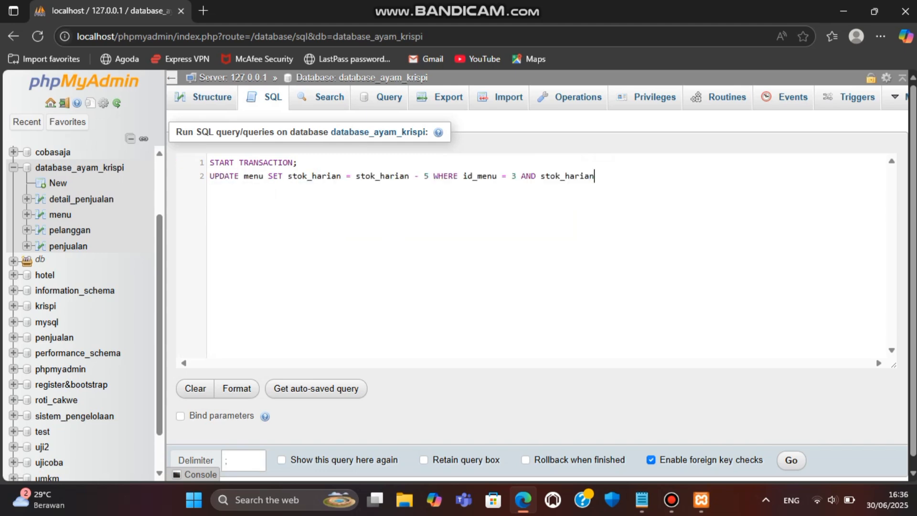
type(" >=2")
- Give the penjualan INSERT statement the tanggal value "30-06-2025" and the total_harga value 30000
type("25\", ")
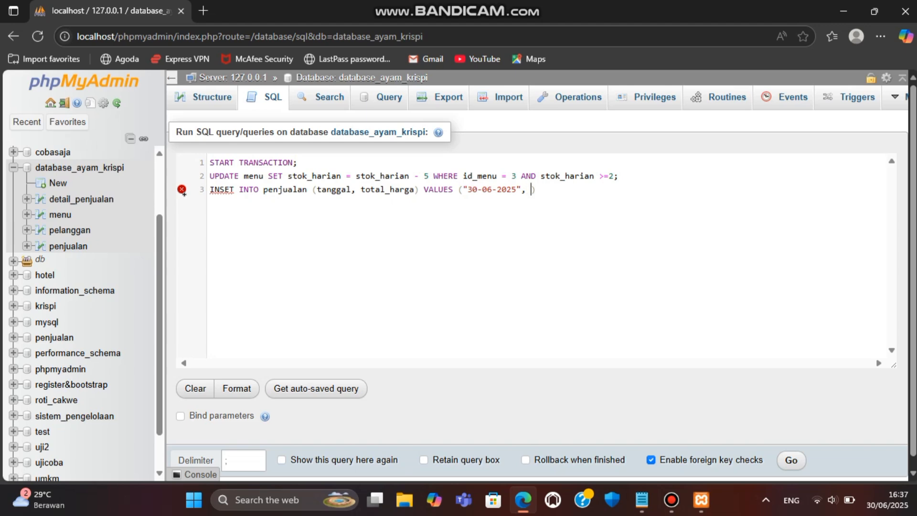
type("30000")
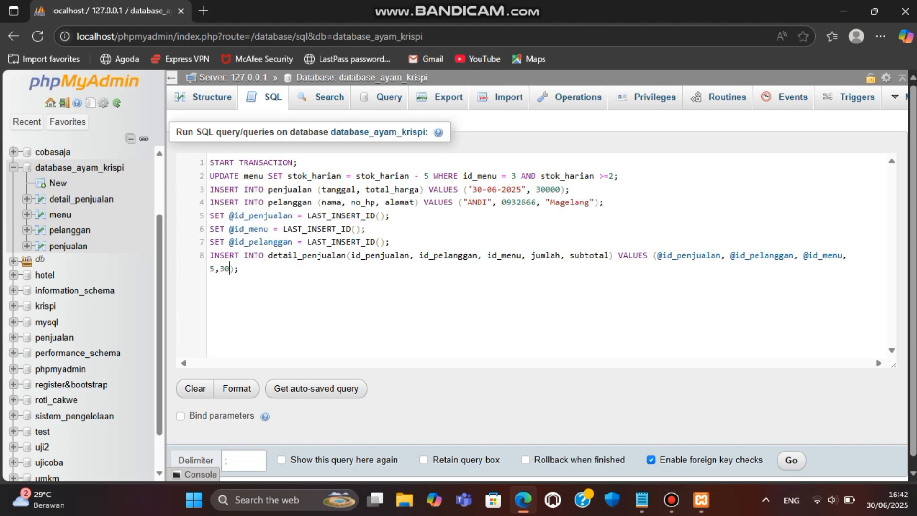
- Complete the detail_penjualan INSERT with subtotal 30000 and end the script with COMMIT;
type("000);")
key("Return")
type("comm")
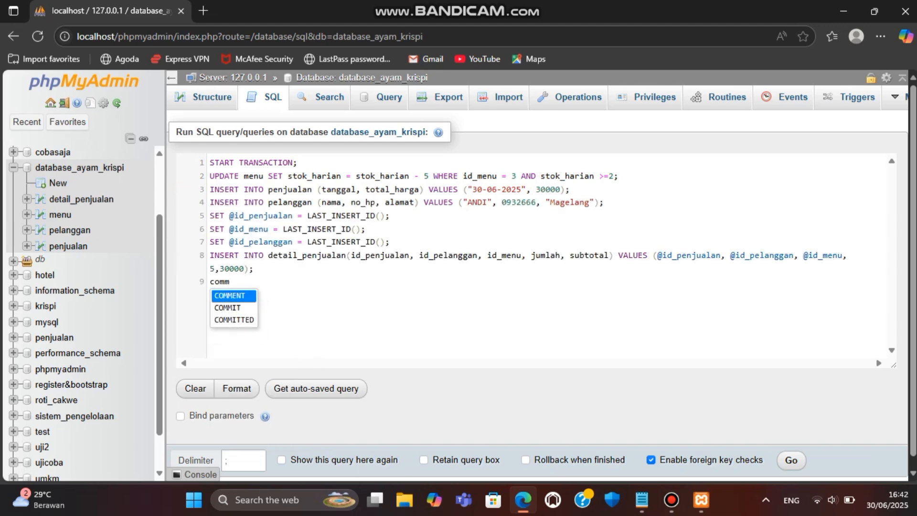
key("Return")
type(";")
- Select and copy the whole transaction script
key("ctrl+a")
key("ctrl+c")
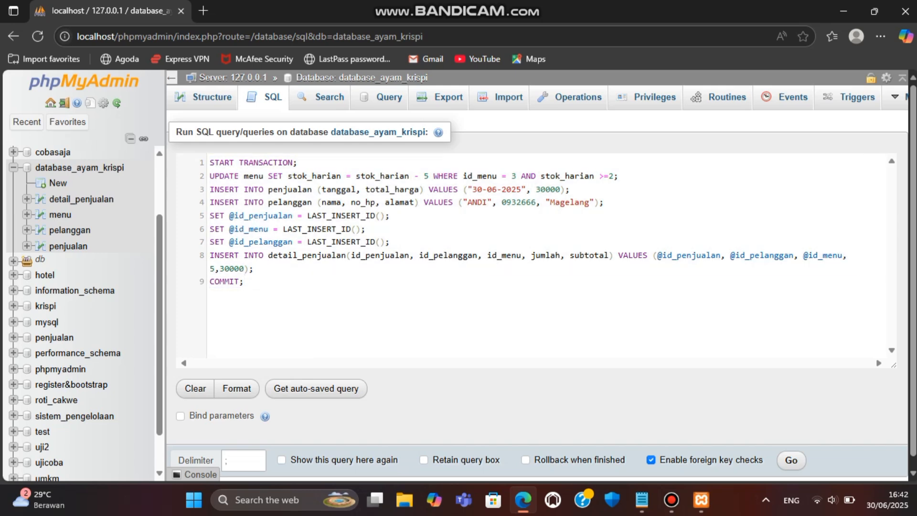
scroll(218, 268, "down", 1)
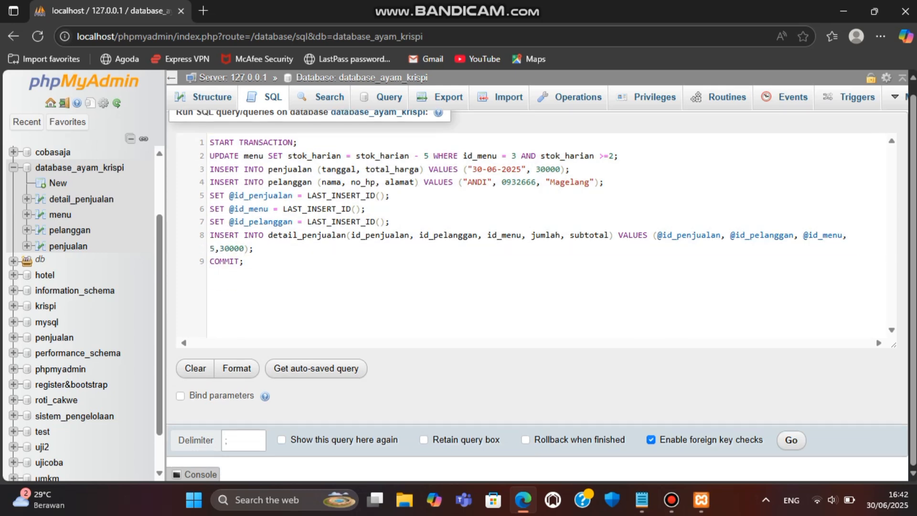
left_click(218, 267)
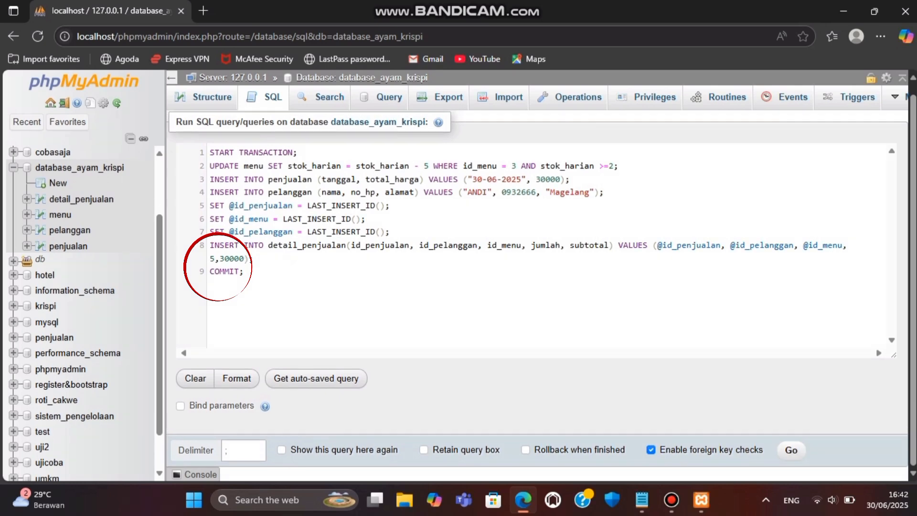
- Run the transaction script ending in COMMIT and check the rows of the penjualan, pelanggan, menu and detail_penjualan tables
key("ctrl+Return")
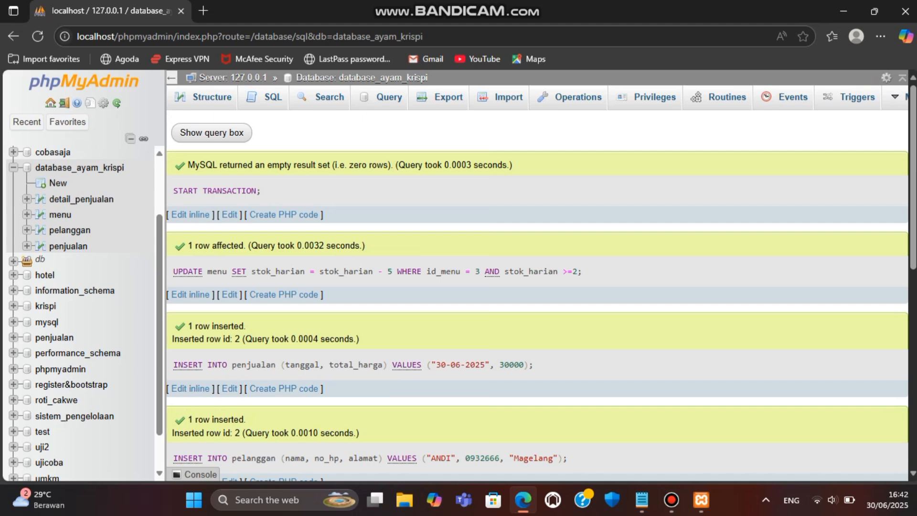
left_click(68, 246)
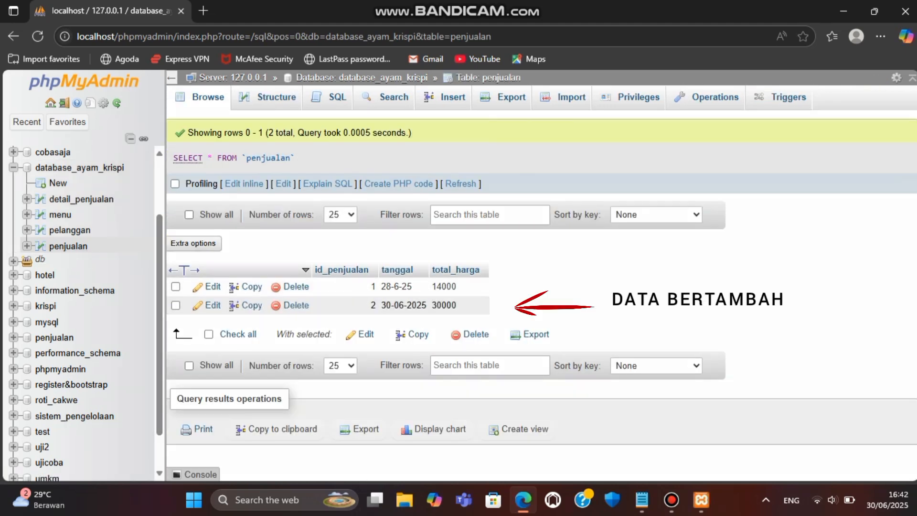
left_click(69, 230)
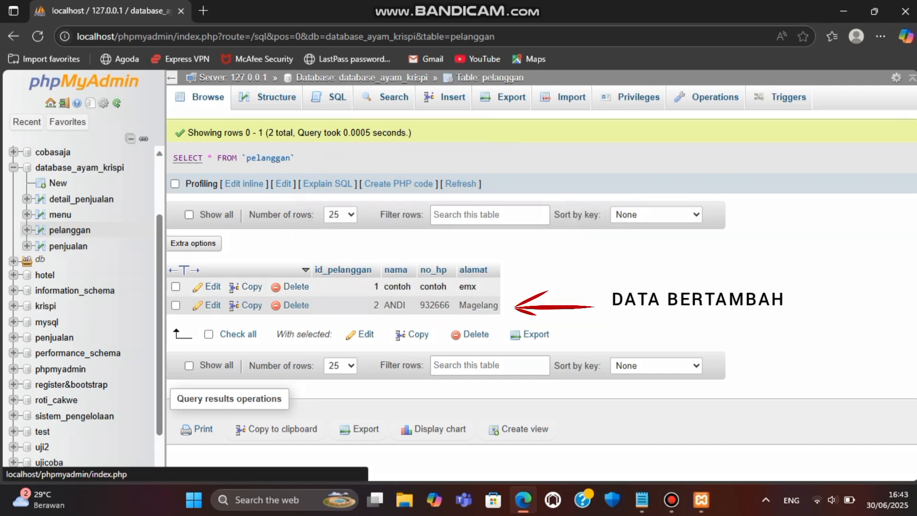
left_click(60, 214)
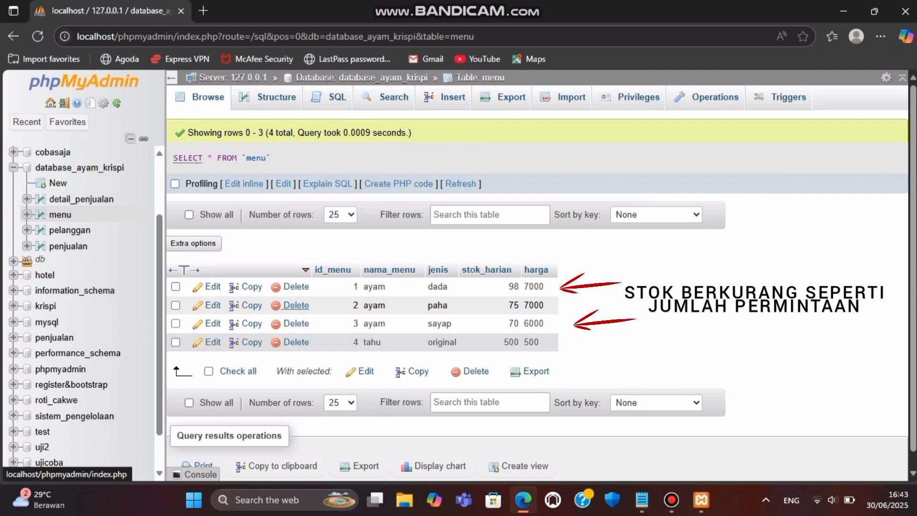
left_click(81, 199)
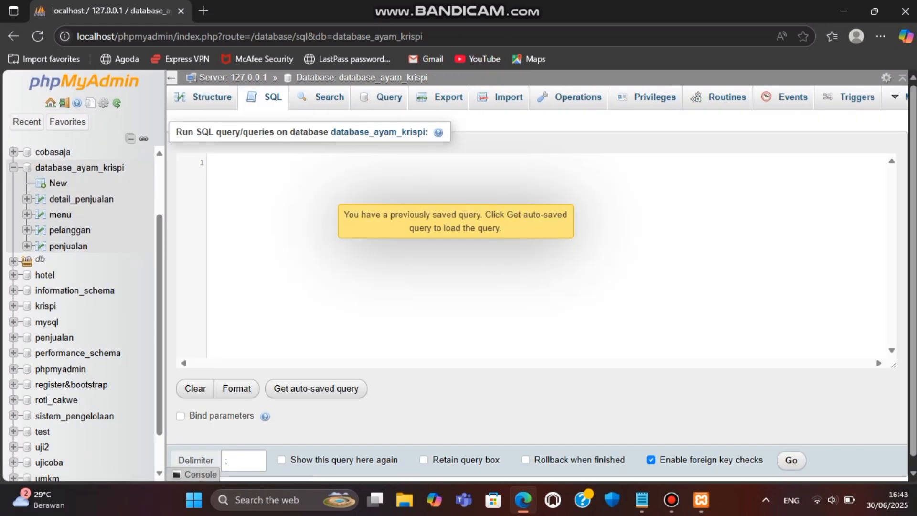
- Paste the copied transaction script into an empty database_ayam_krispi query, replace the final COMMIT with ROLLBACK, and run it
key("ctrl+v")
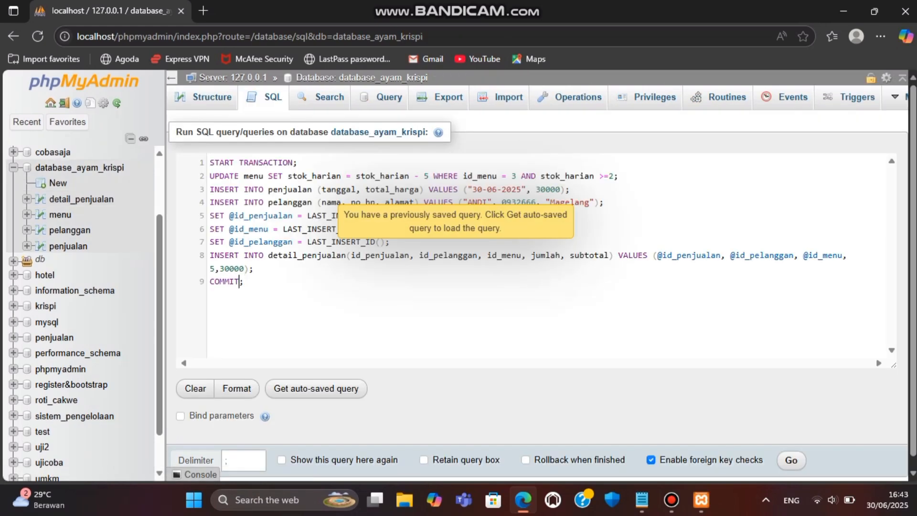
key("BackSpace")
key("BackSpace")
key("BackSpace")
key("BackSpace")
key("BackSpace")
key("BackSpace")
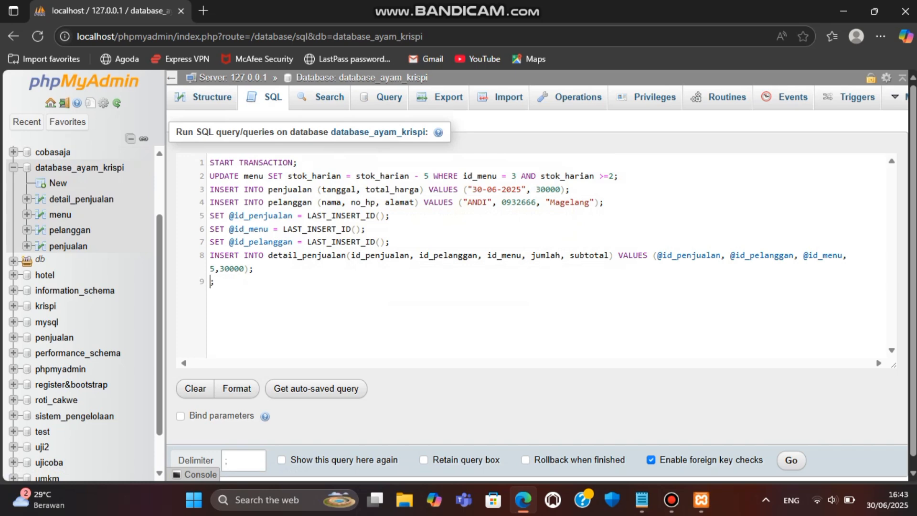
type("rol")
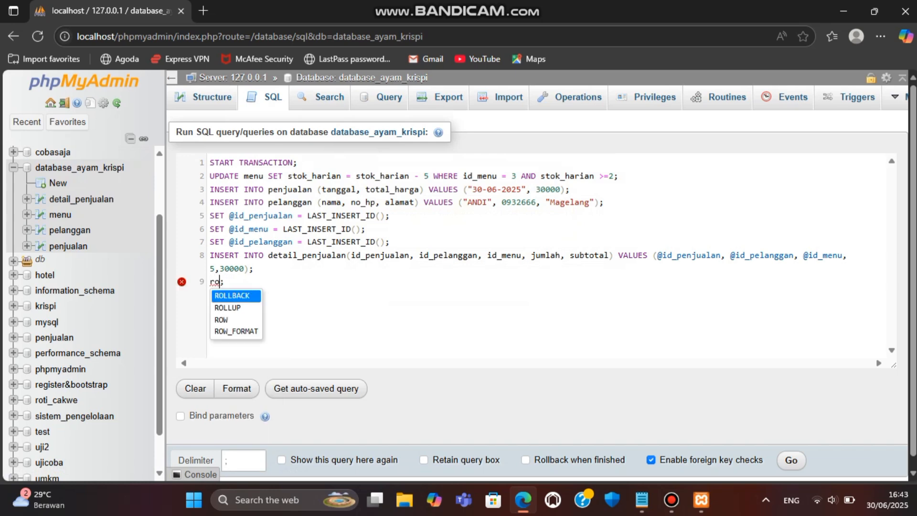
key("Return")
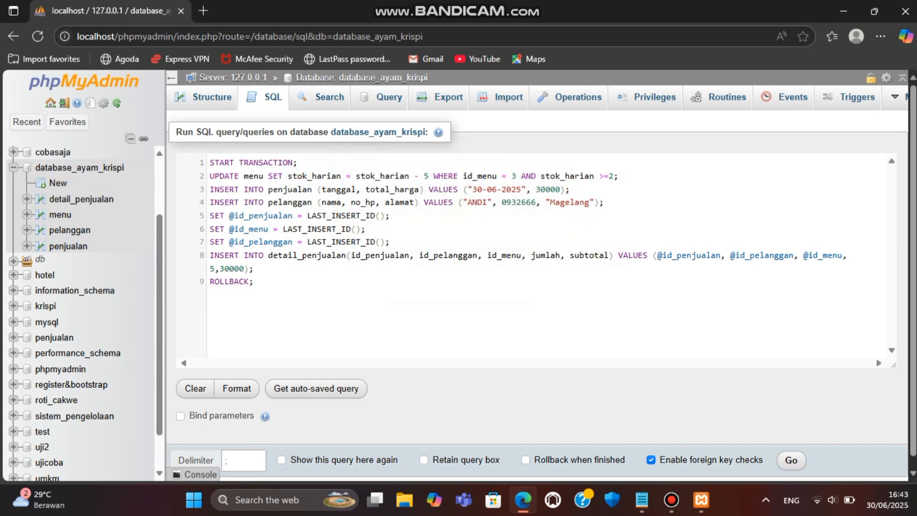
left_click(792, 460)
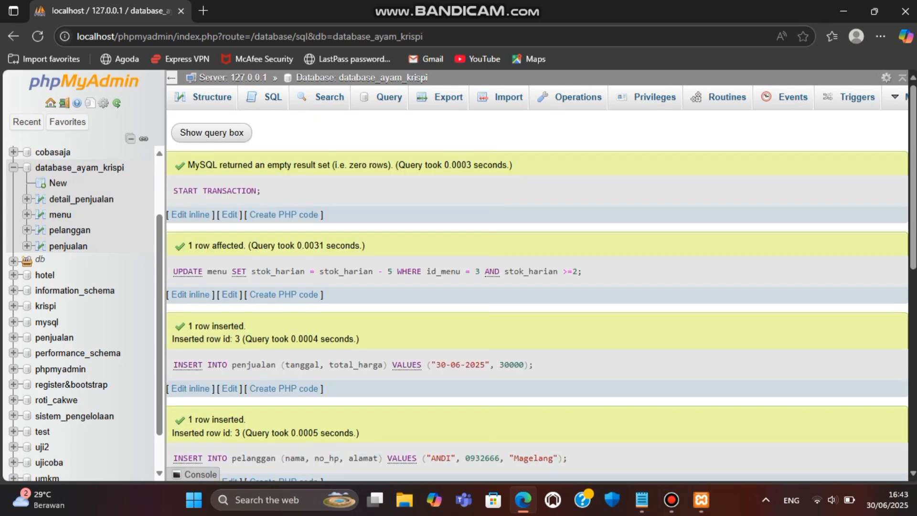
- Check the rows of the penjualan, menu and detail_penjualan tables after the rollback and open the database_ayam_krispi table overview
left_click(69, 246)
left_click(61, 214)
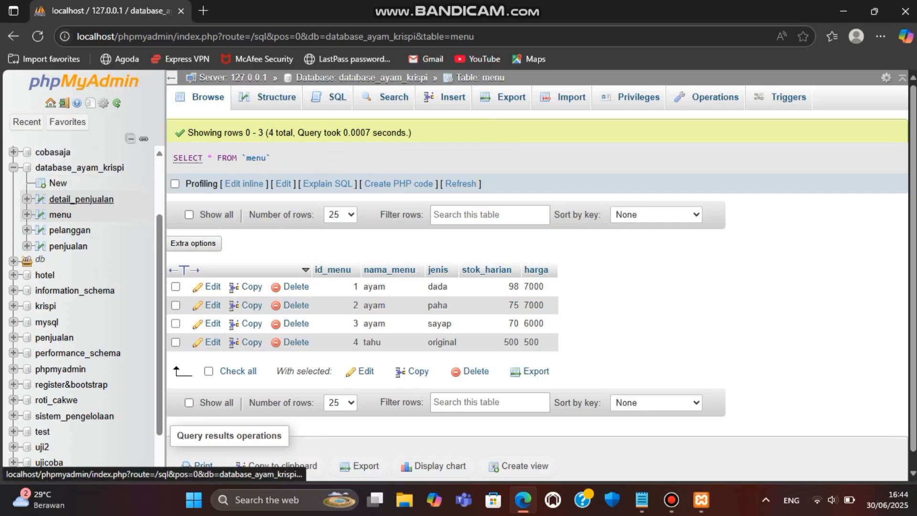
left_click(81, 199)
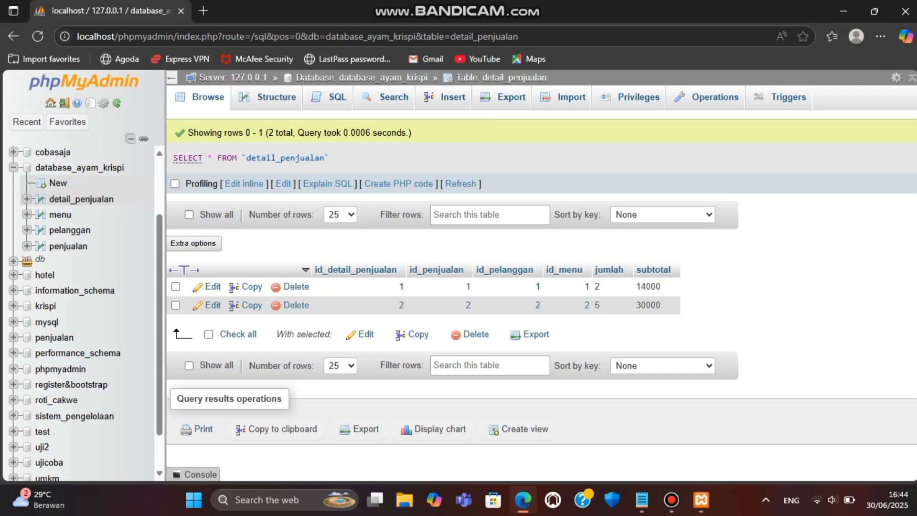
left_click(80, 168)
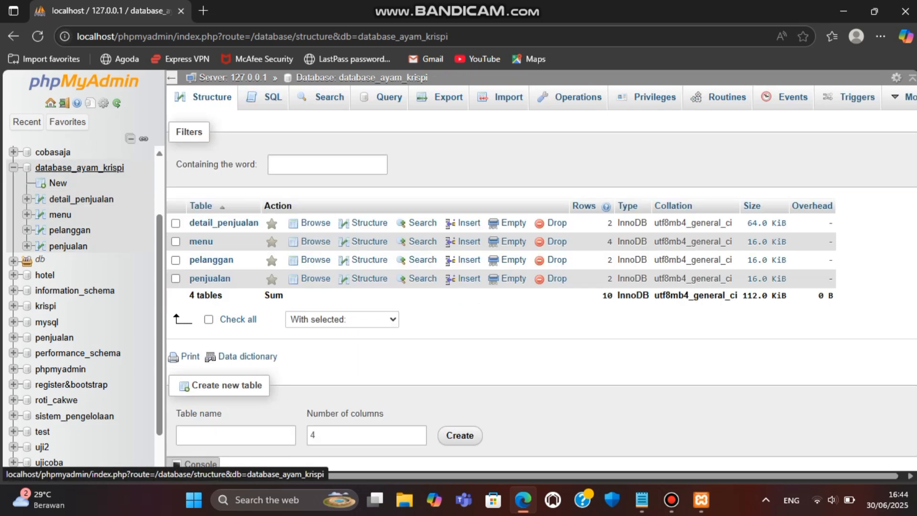